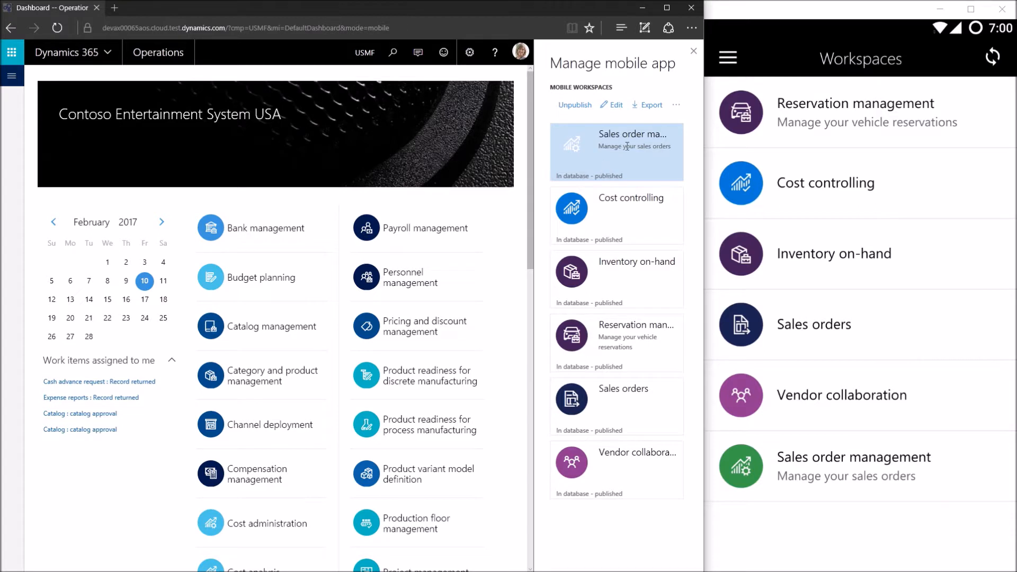
Step: Open the Sales order management mobile workspace for editing
{"action": "left_click", "coordinate": [613, 106]}
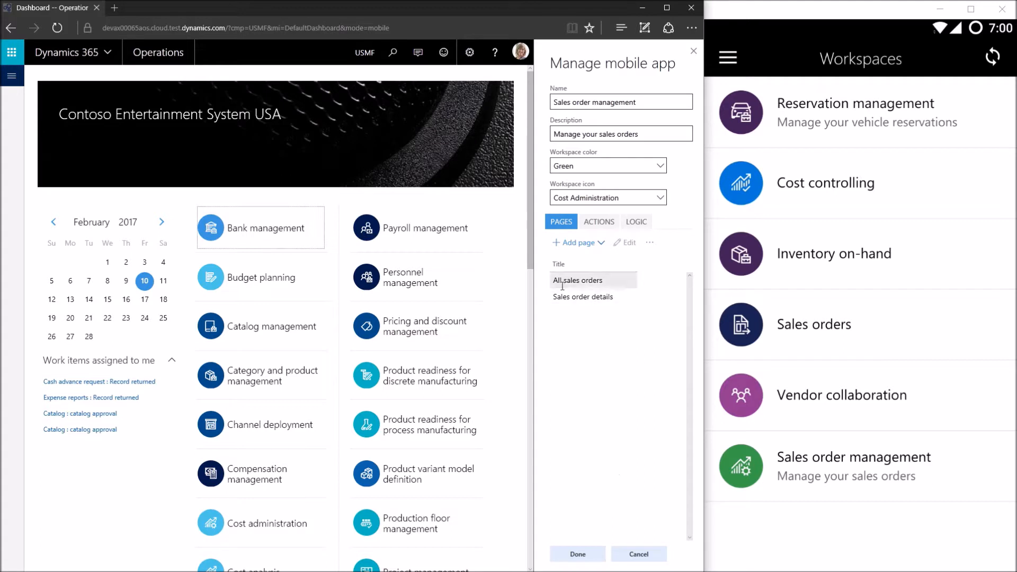
Step: Open the Create new sales order action of the All sales orders page for editing
{"action": "left_click", "coordinate": [588, 280]}
{"action": "left_click", "coordinate": [629, 245]}
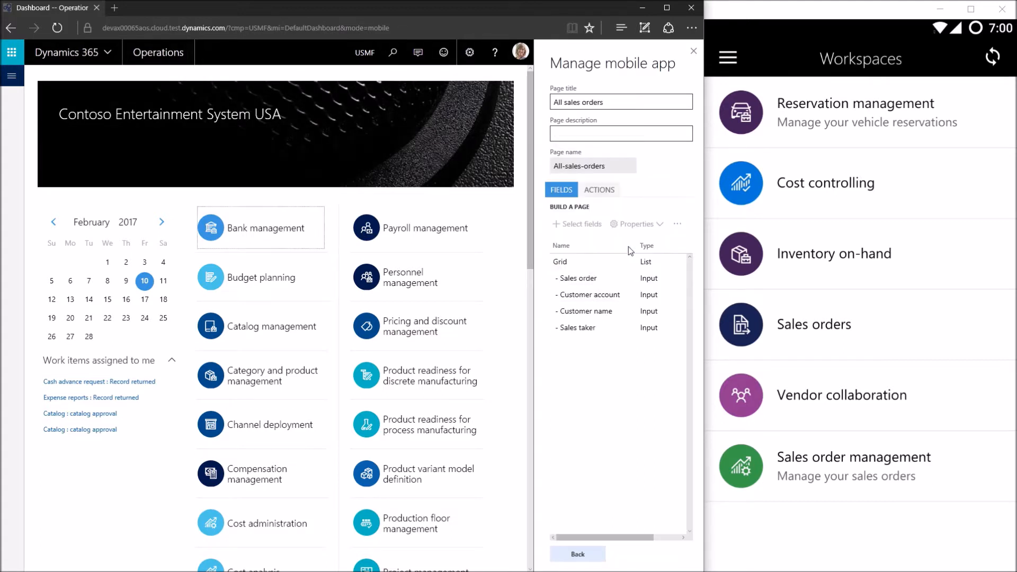
{"action": "left_click", "coordinate": [609, 198]}
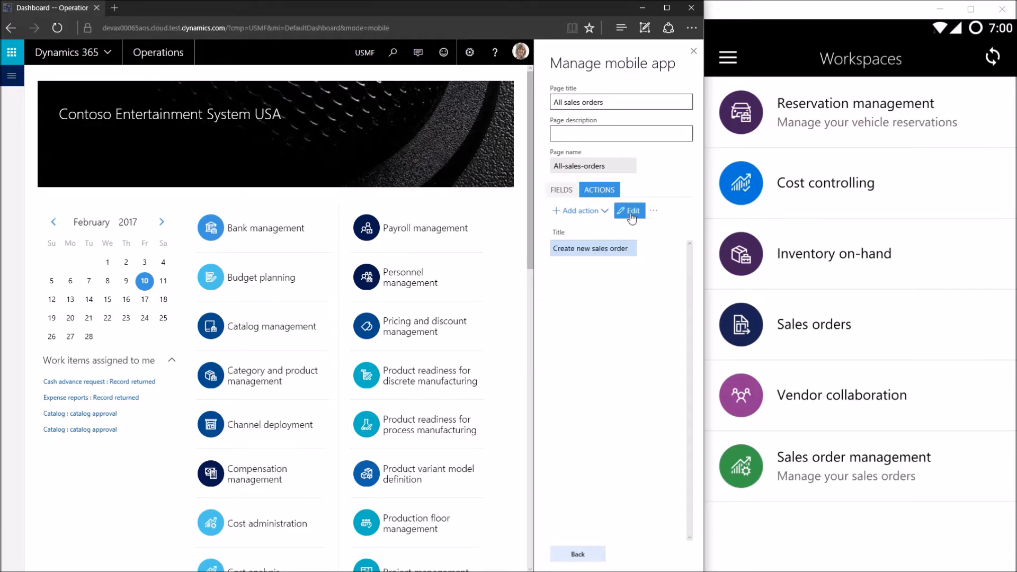
{"action": "left_click", "coordinate": [630, 211]}
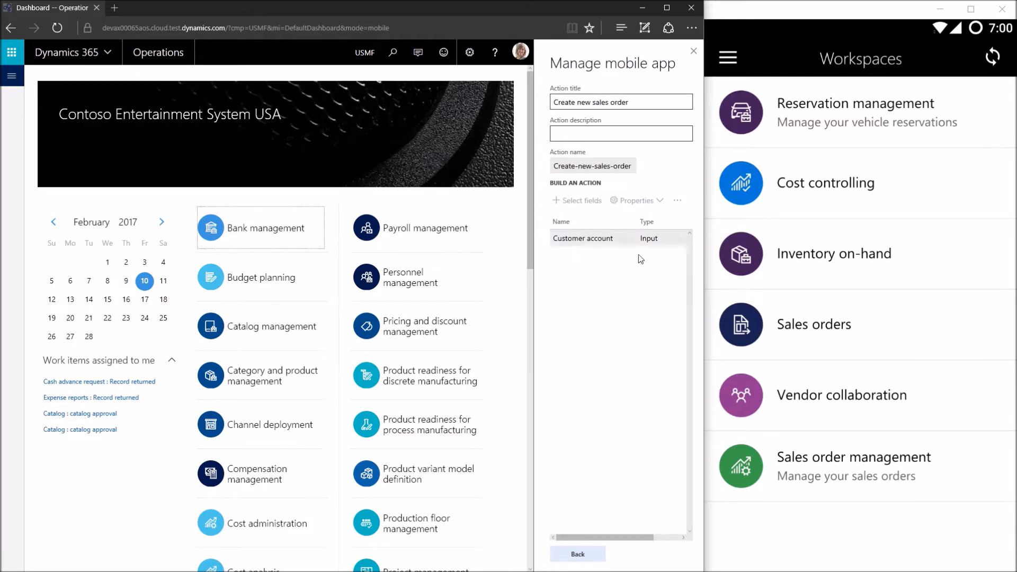
Step: Review the Customer account field's properties and close them
{"action": "left_click", "coordinate": [616, 243]}
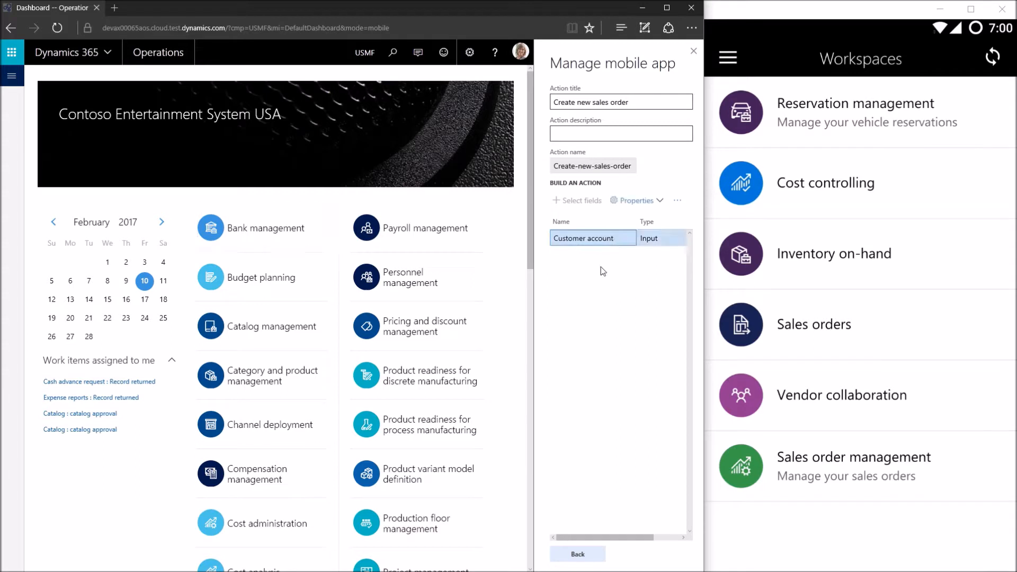
{"action": "left_click", "coordinate": [648, 200]}
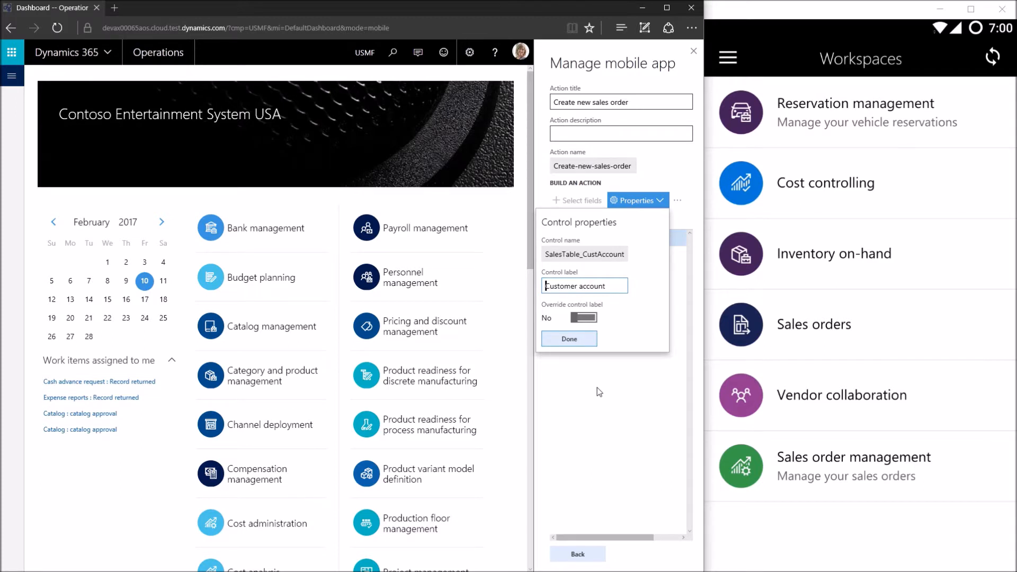
{"action": "left_click", "coordinate": [597, 389]}
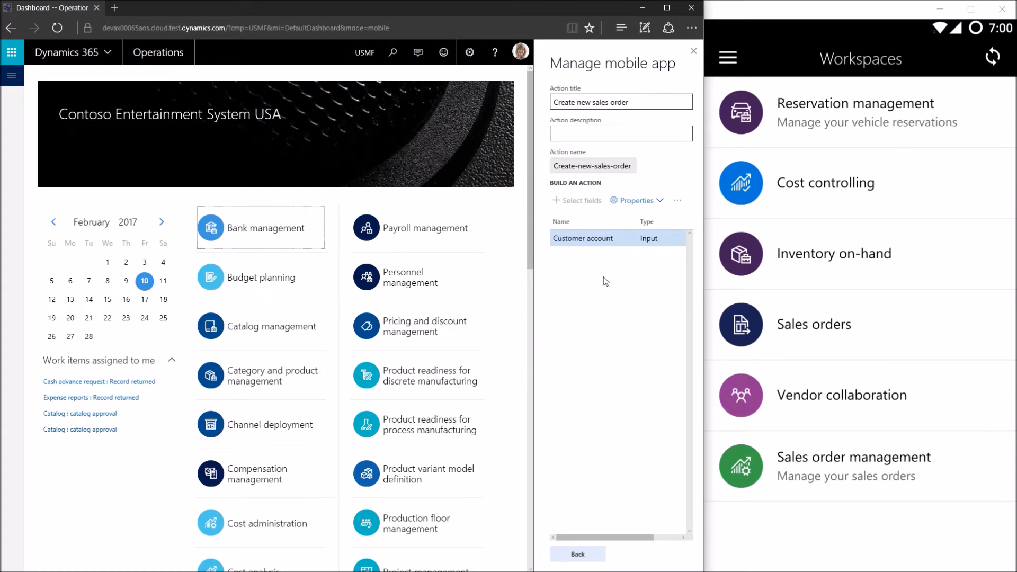
Step: Go to Accounts receivable > All sales orders and start re-recording the action's fields
{"action": "left_click", "coordinate": [12, 76]}
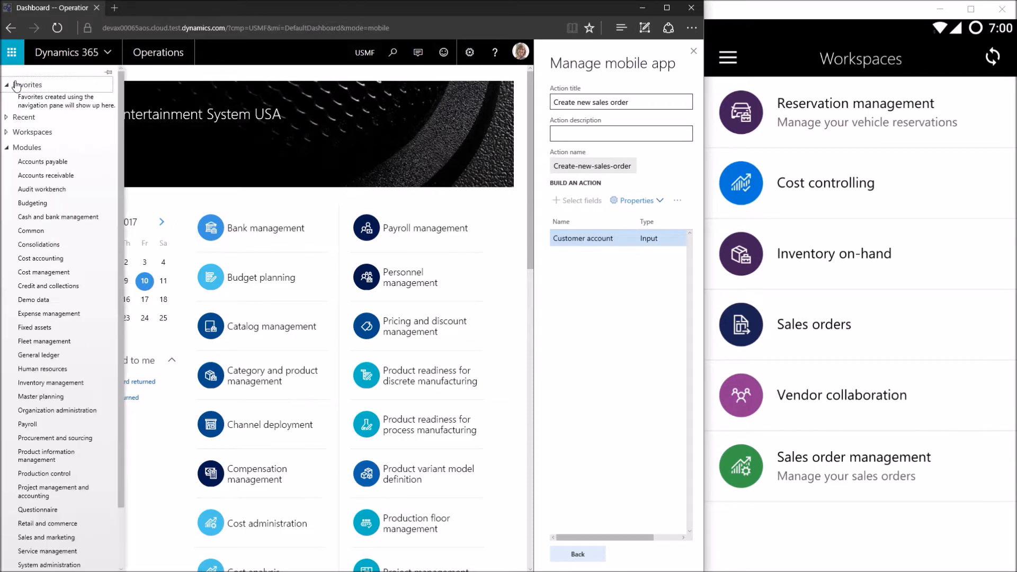
{"action": "left_click", "coordinate": [59, 178]}
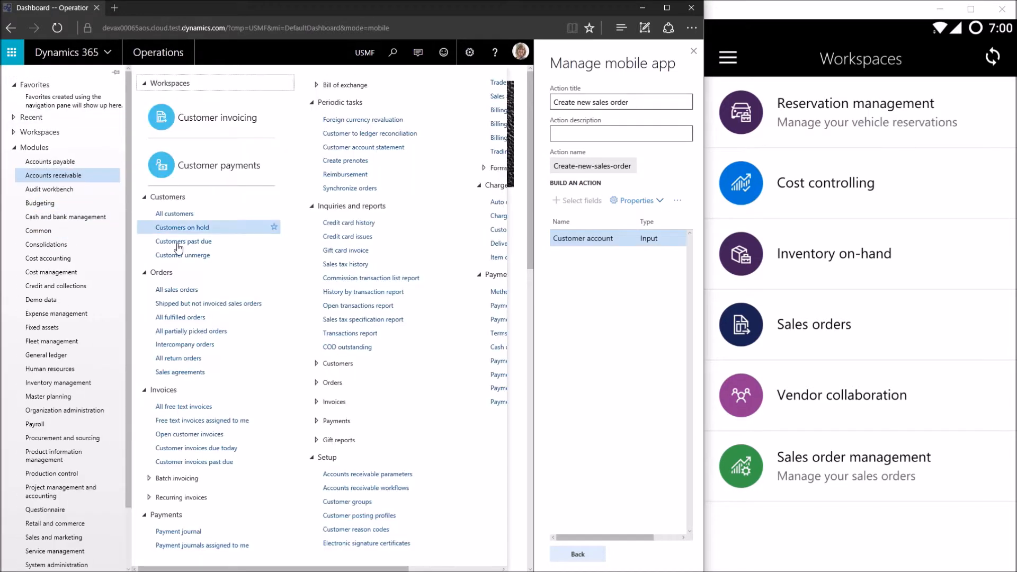
{"action": "left_click", "coordinate": [173, 287]}
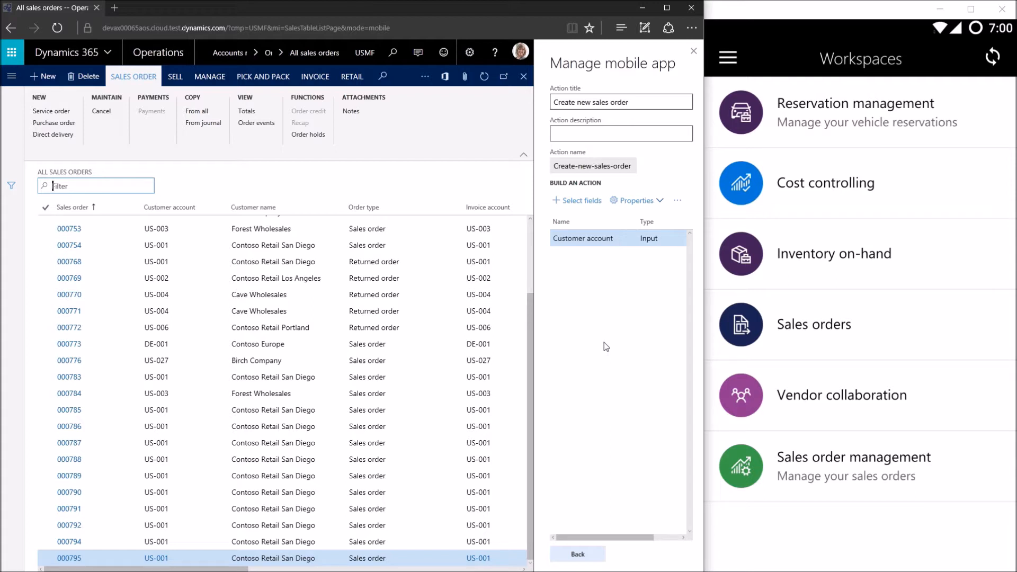
{"action": "left_click", "coordinate": [581, 202]}
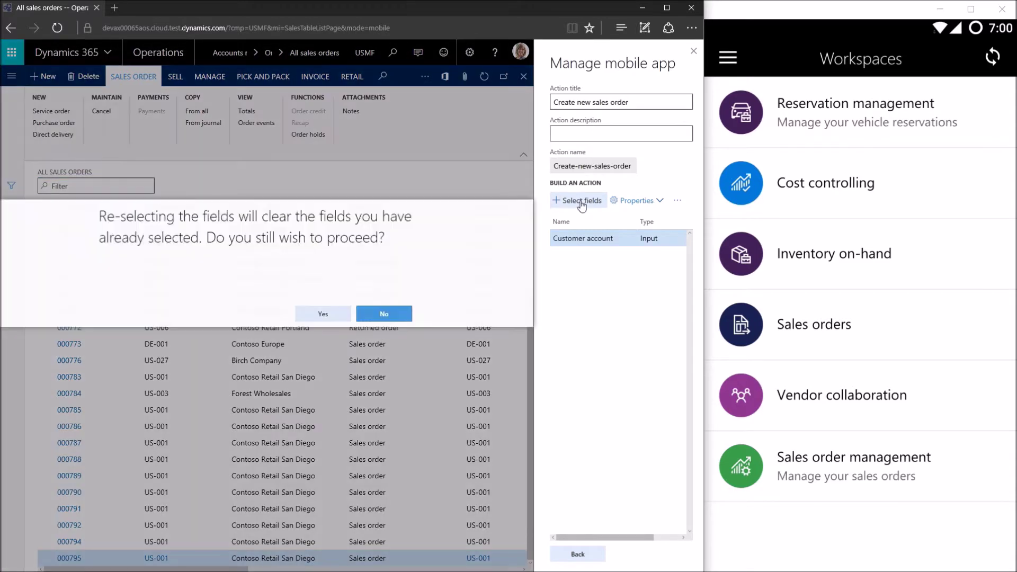
{"action": "left_click", "coordinate": [319, 316]}
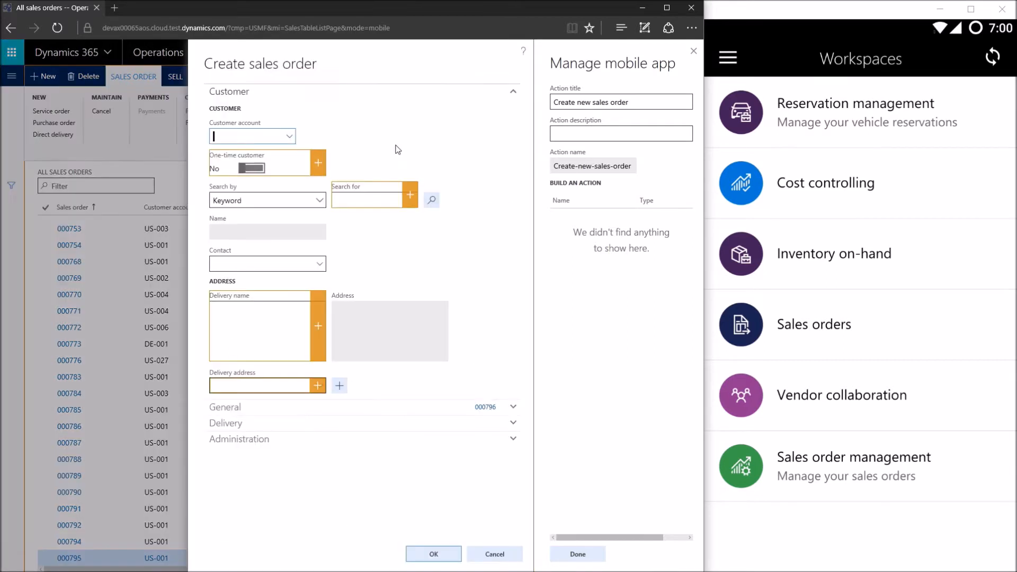
Step: Create a new sales order for customer US-001
{"action": "left_click", "coordinate": [290, 140]}
{"action": "left_click", "coordinate": [254, 187]}
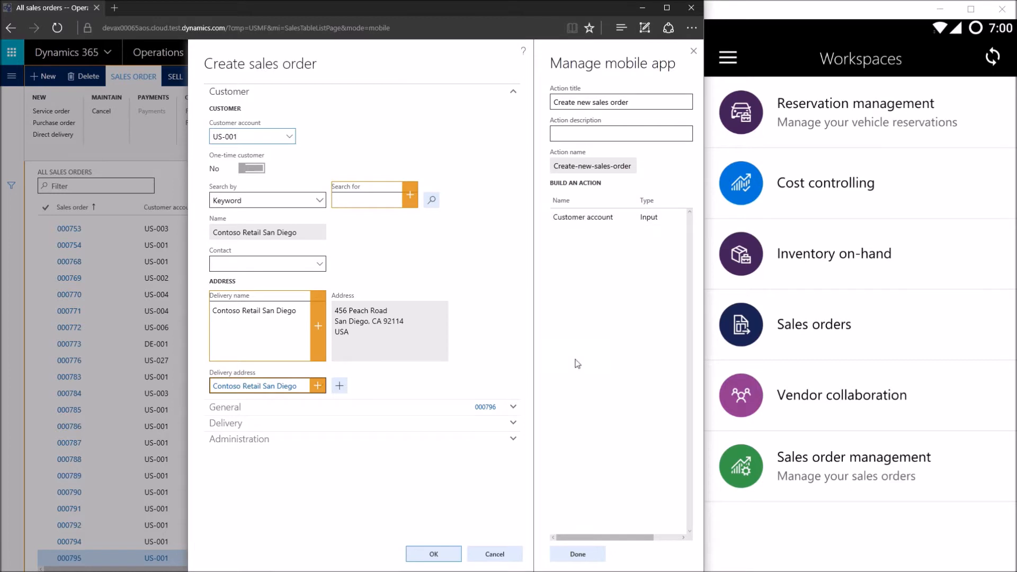
{"action": "left_click", "coordinate": [447, 554]}
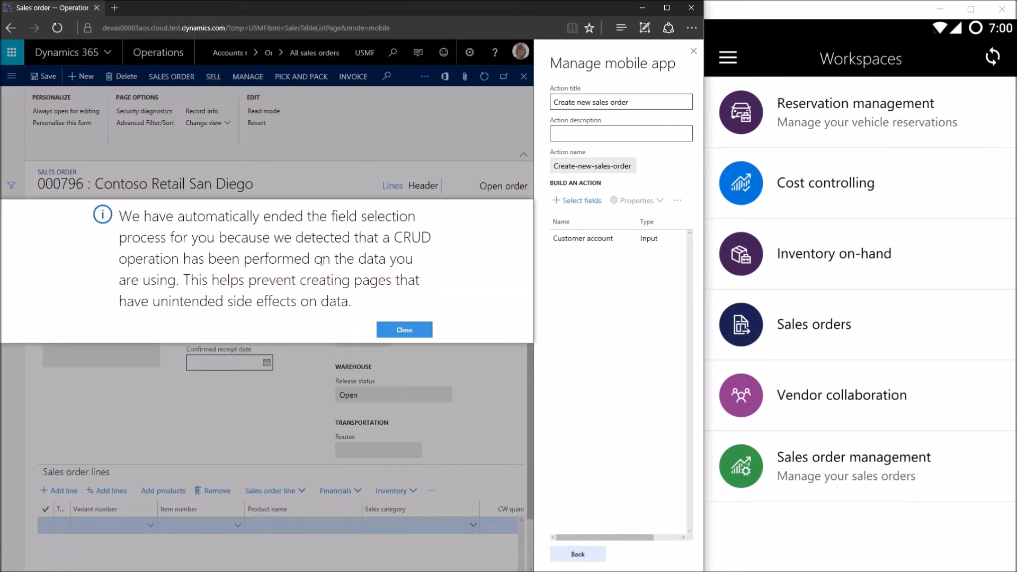
Step: Dismiss the field-selection notice and select the Customer account field again
{"action": "double_click", "coordinate": [127, 217]}
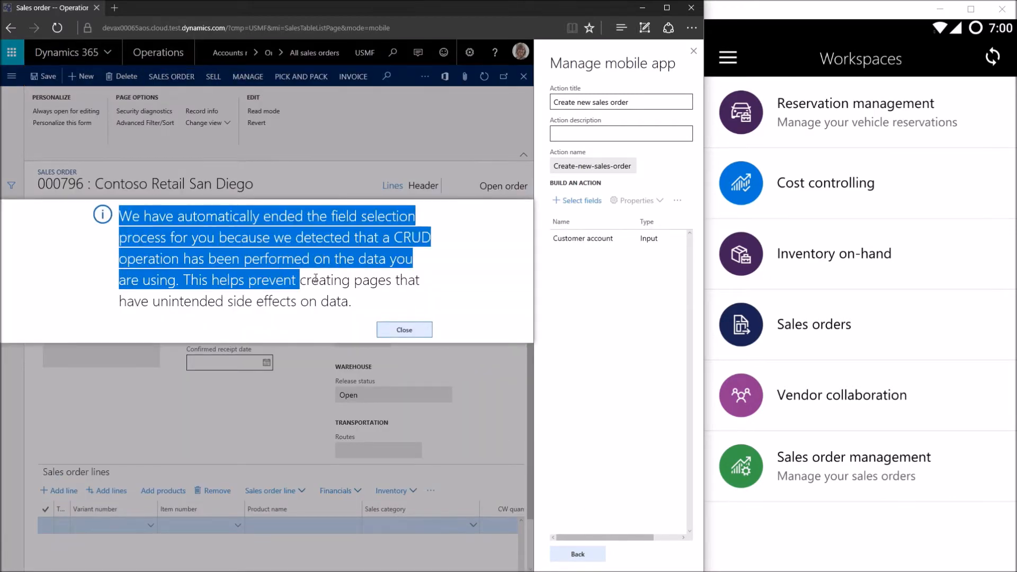
{"action": "left_click_drag", "start_coordinate": [149, 228], "coordinate": [364, 307]}
{"action": "left_click", "coordinate": [364, 307]}
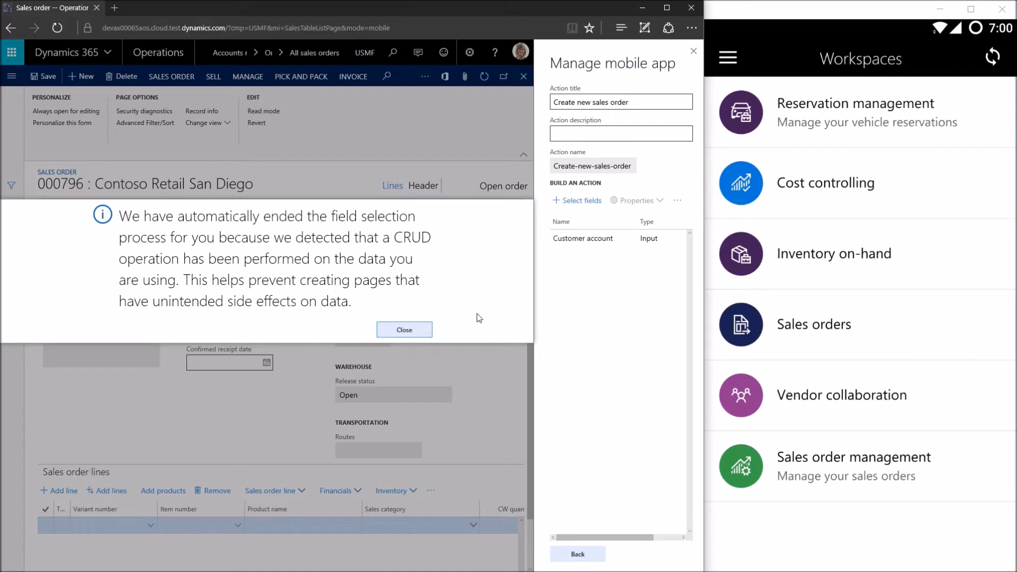
{"action": "left_click", "coordinate": [417, 330]}
{"action": "left_click", "coordinate": [604, 238]}
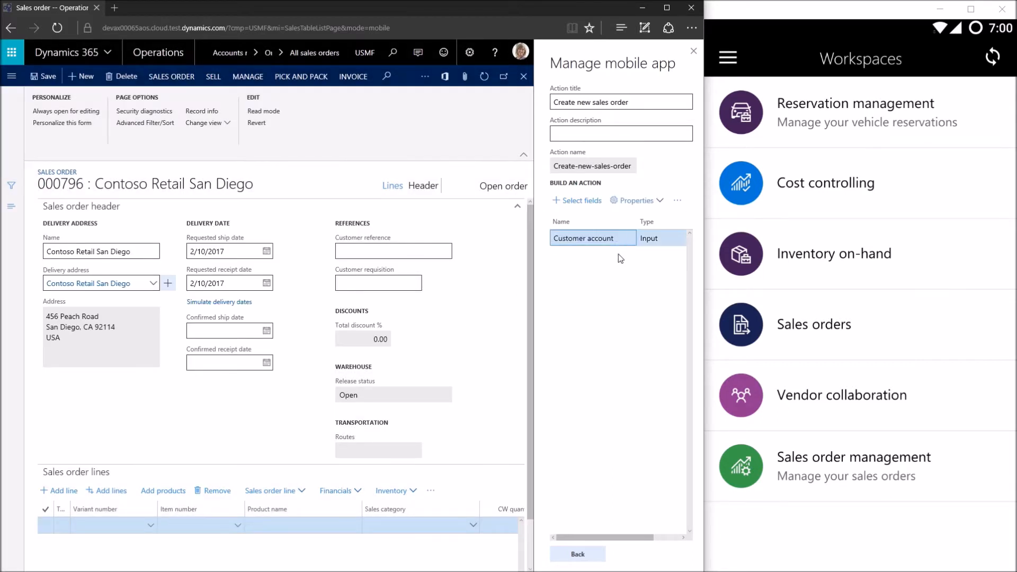
{"action": "left_click", "coordinate": [647, 206]}
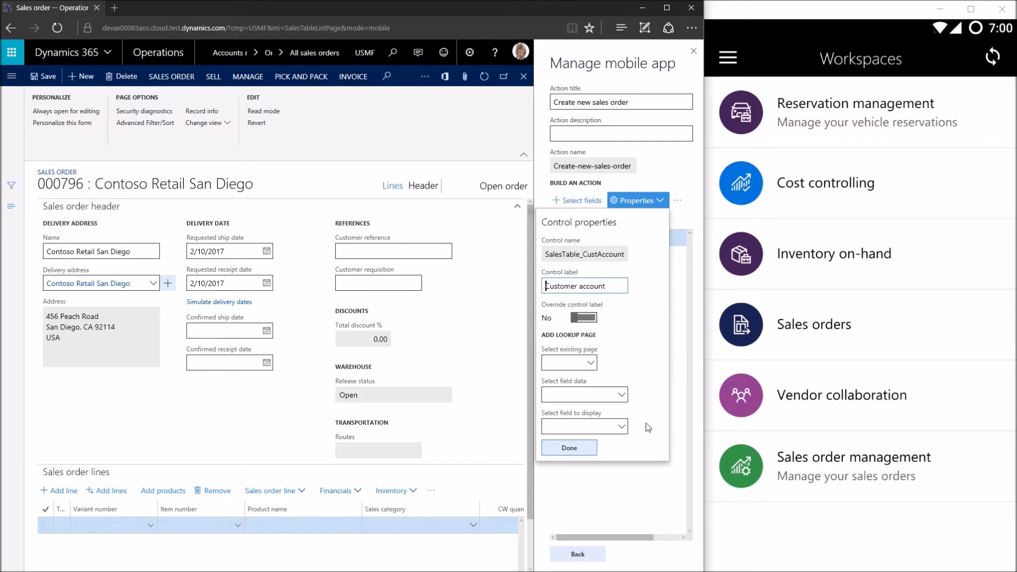
{"action": "left_click", "coordinate": [590, 364]}
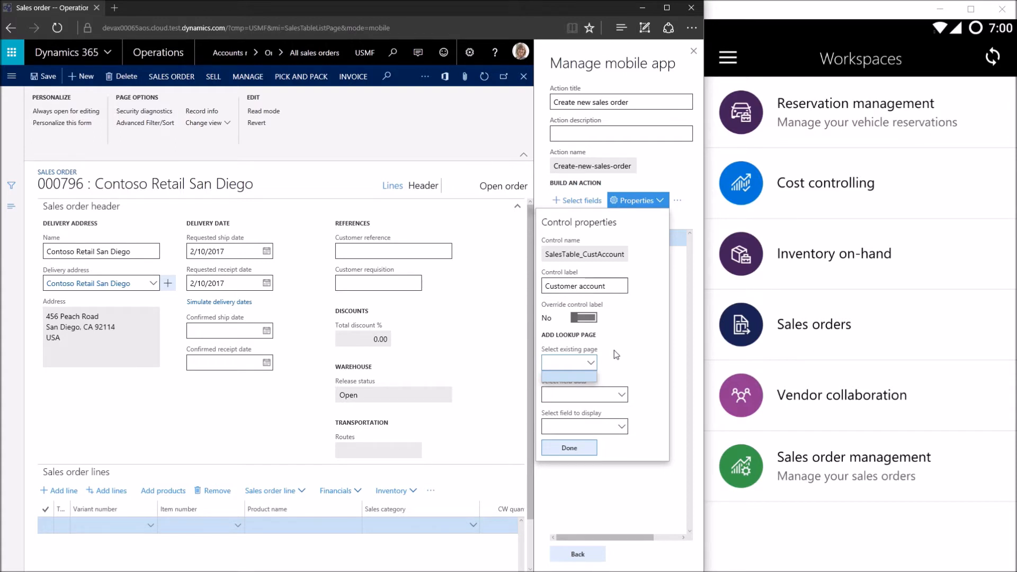
{"action": "left_click", "coordinate": [569, 447]}
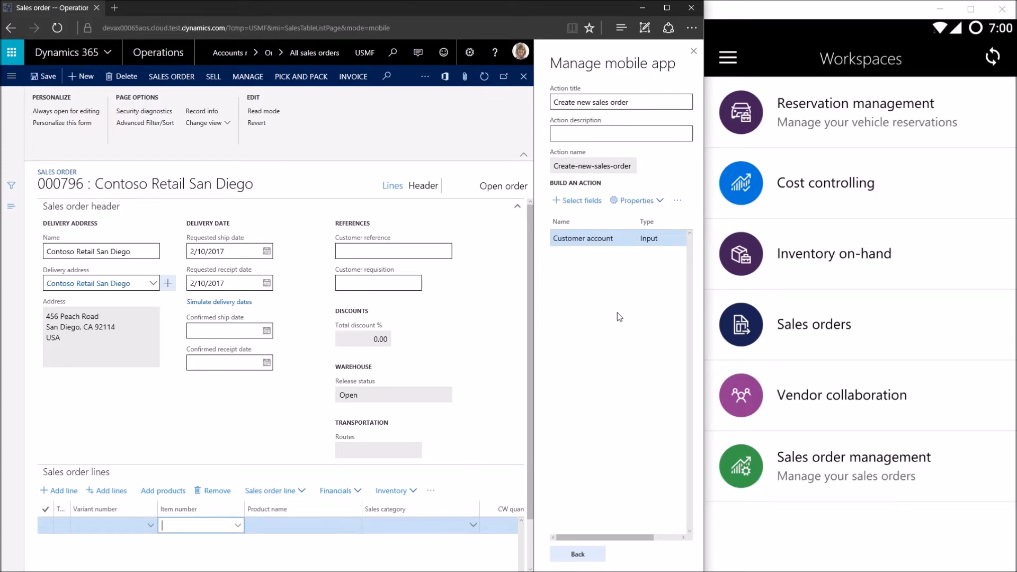
{"action": "left_click", "coordinate": [636, 201]}
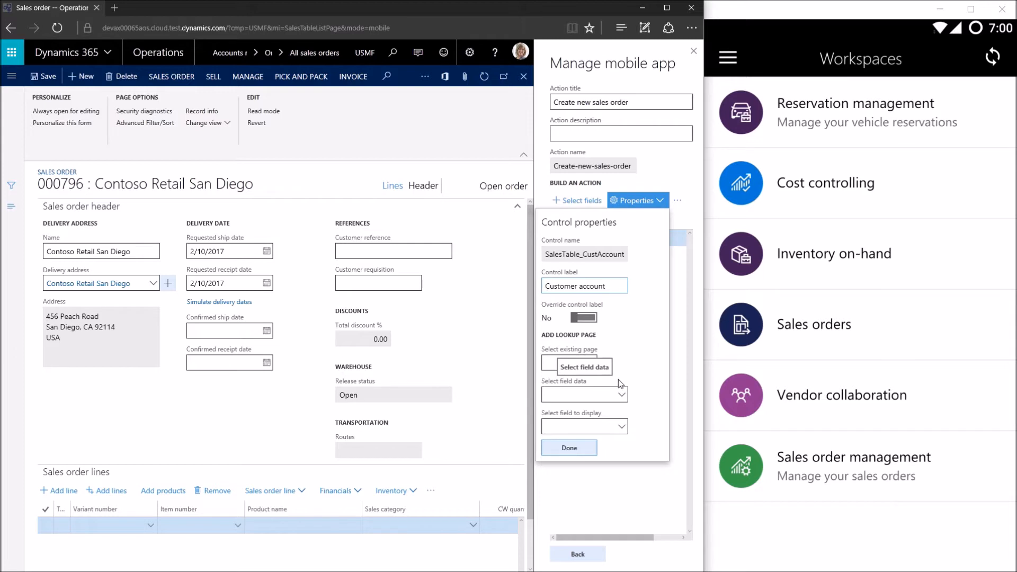
{"action": "left_click", "coordinate": [595, 362]}
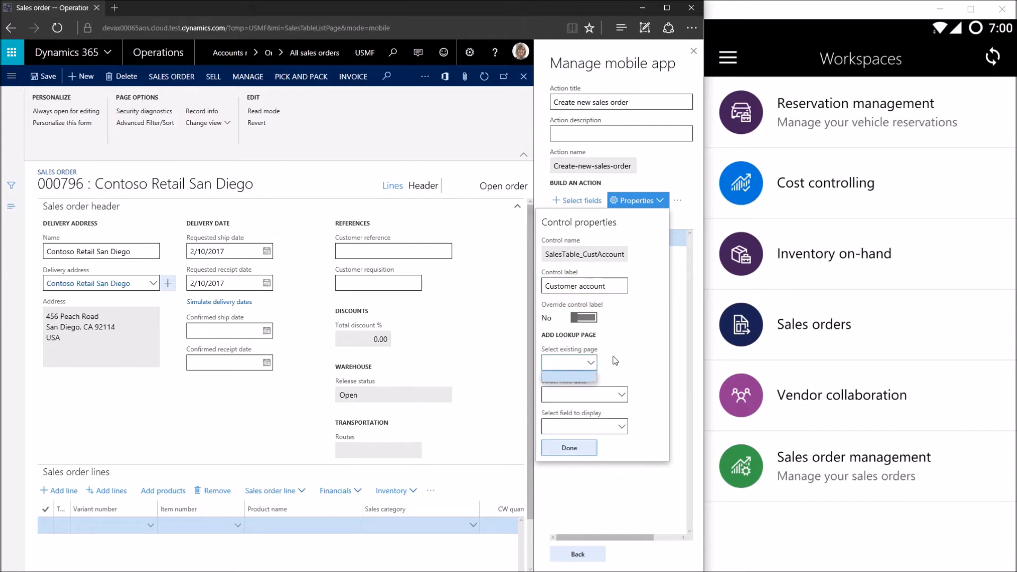
{"action": "left_click", "coordinate": [568, 368]}
{"action": "left_click", "coordinate": [608, 362]}
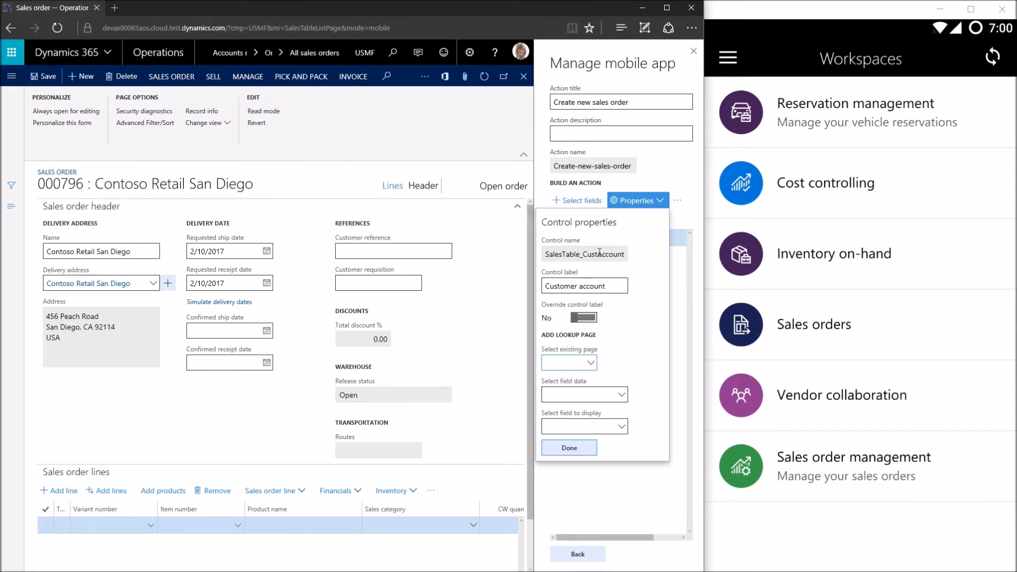
{"action": "left_click", "coordinate": [585, 489]}
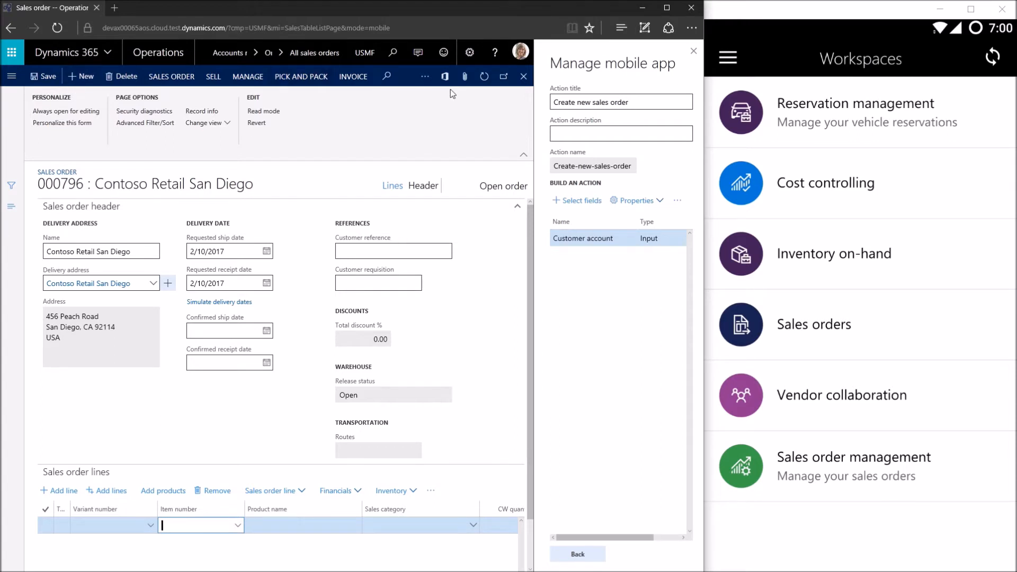
Step: Close sales order 000796, start a new sales order and cancel it
{"action": "left_click", "coordinate": [523, 77]}
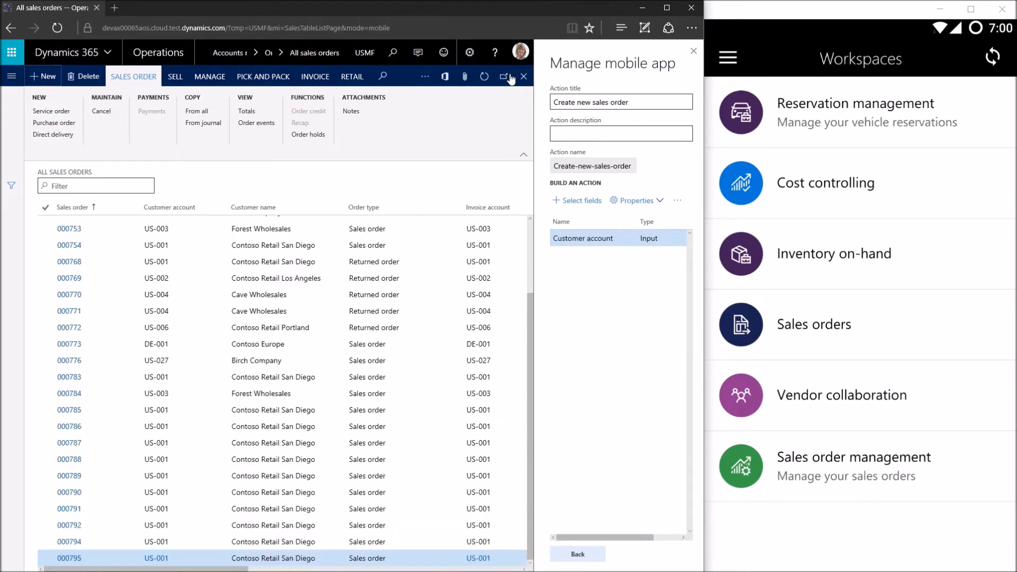
{"action": "left_click", "coordinate": [44, 77]}
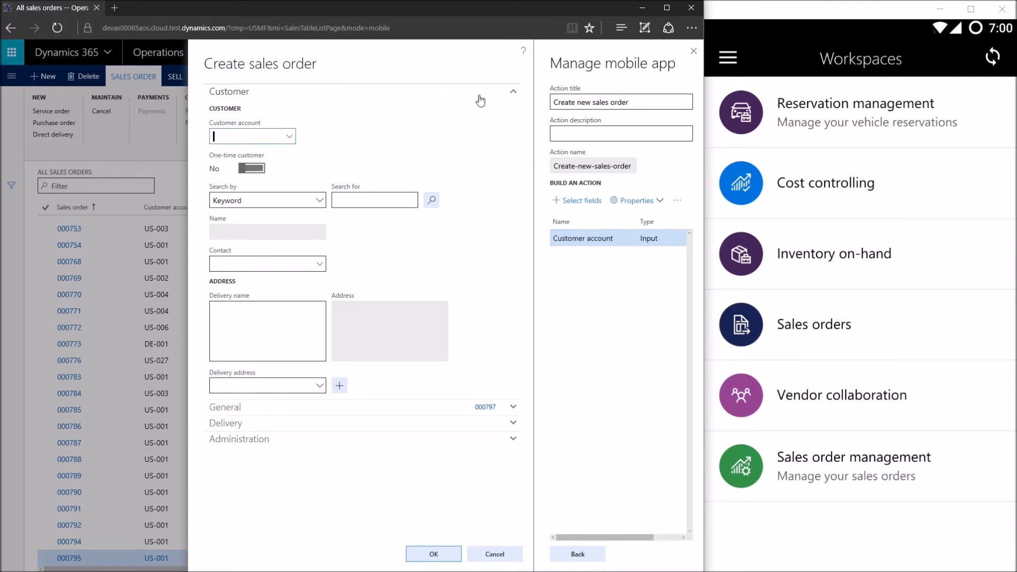
{"action": "left_click", "coordinate": [495, 554]}
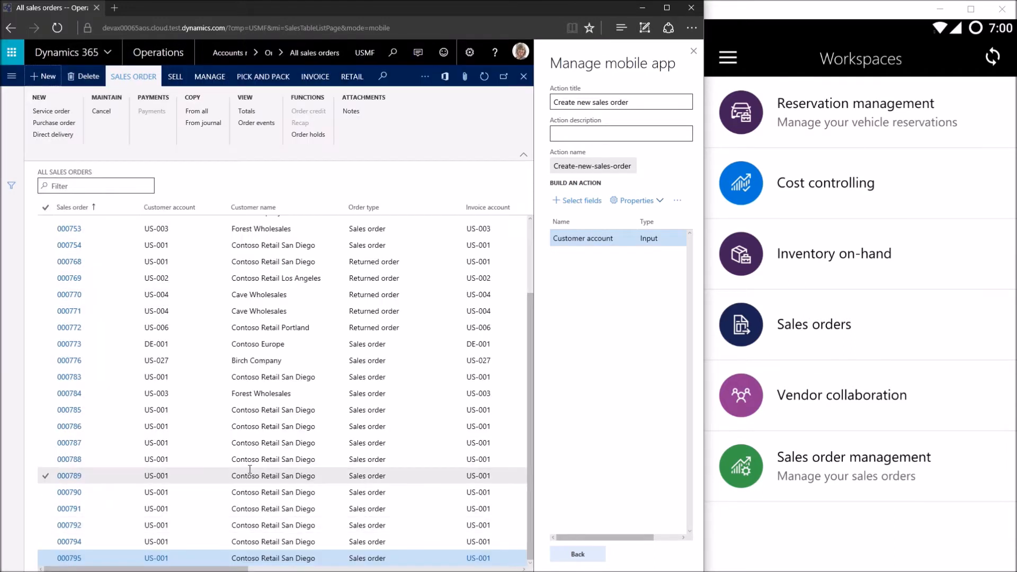
Step: Review SalesCreateOrder, SalesTable, CustAccount and CustTable in Visual Studio, then hide the remote session
{"action": "key", "text": "alt+Tab"}
{"action": "key", "text": "Tab"}
{"action": "key", "text": "Tab"}
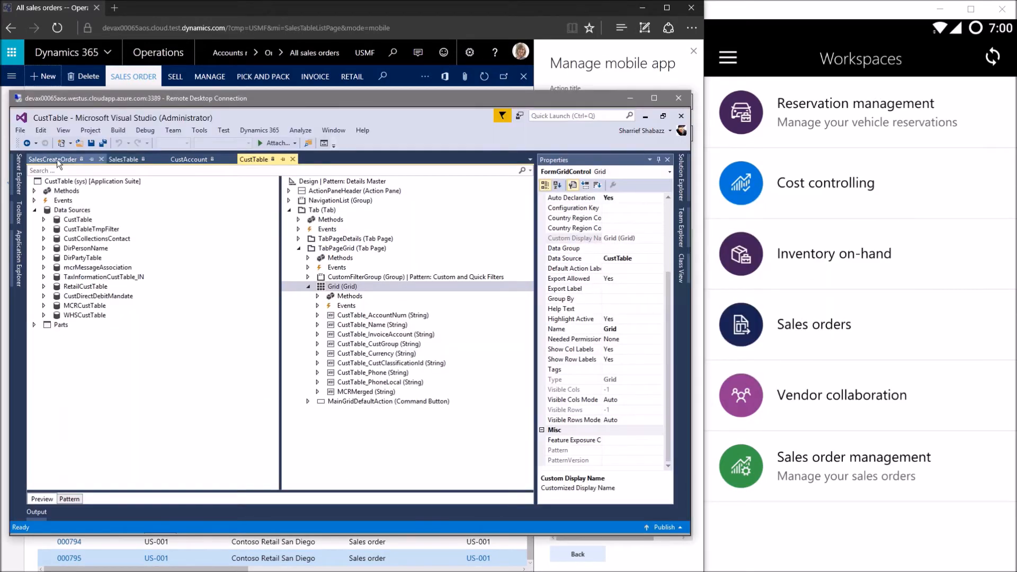
{"action": "left_click", "coordinate": [56, 159]}
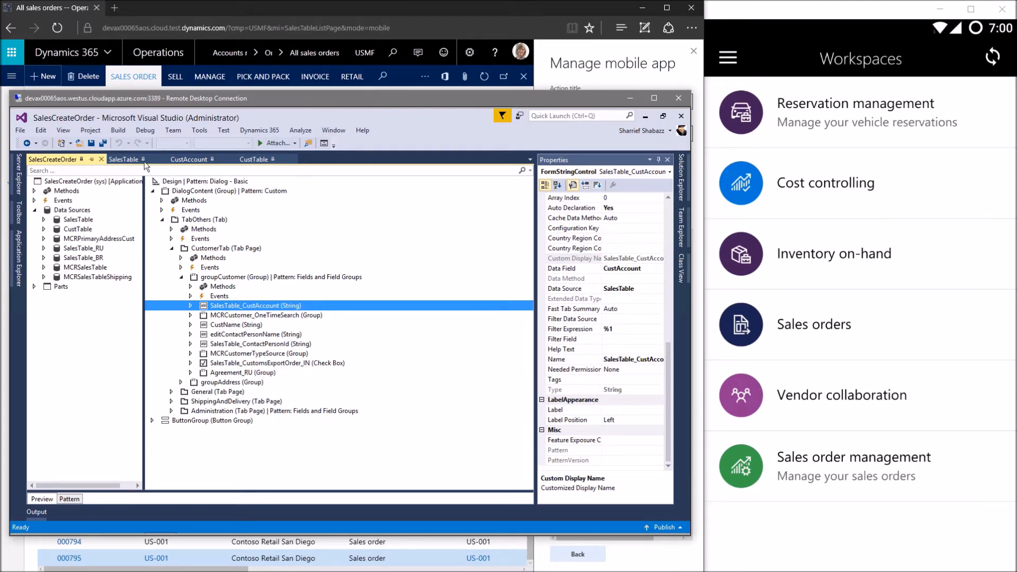
{"action": "left_click", "coordinate": [126, 158]}
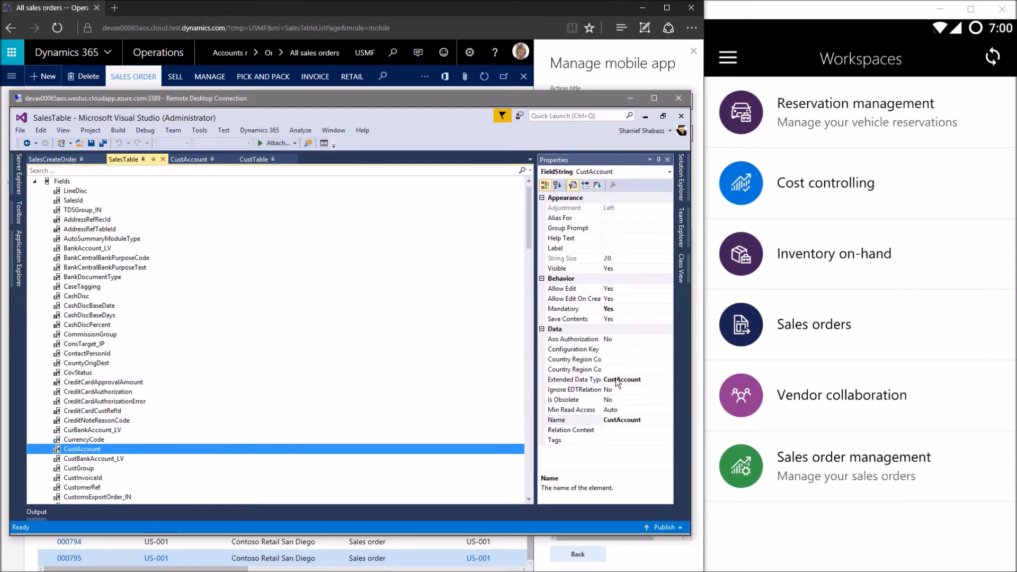
{"action": "left_click", "coordinate": [185, 160]}
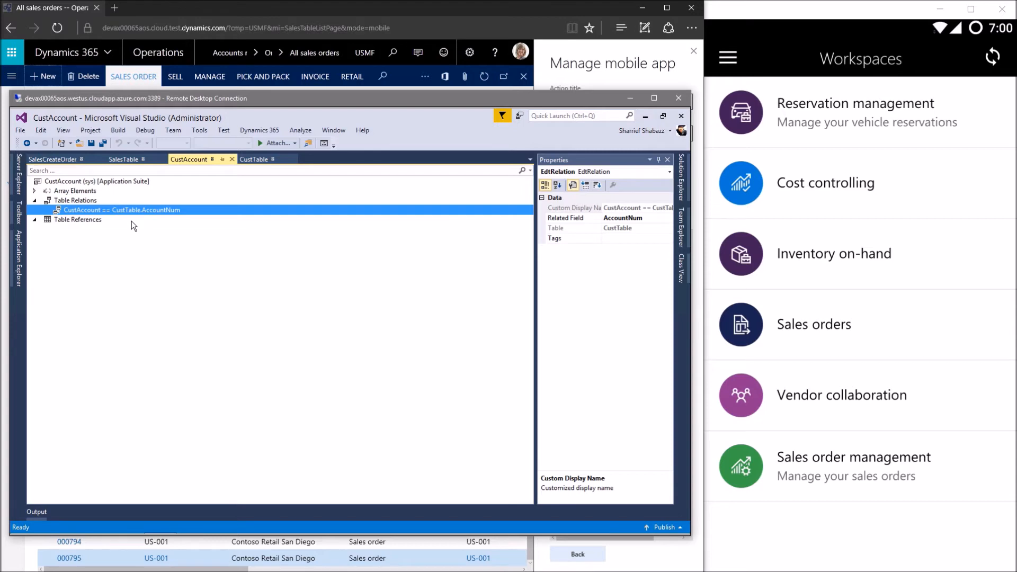
{"action": "left_click", "coordinate": [255, 159]}
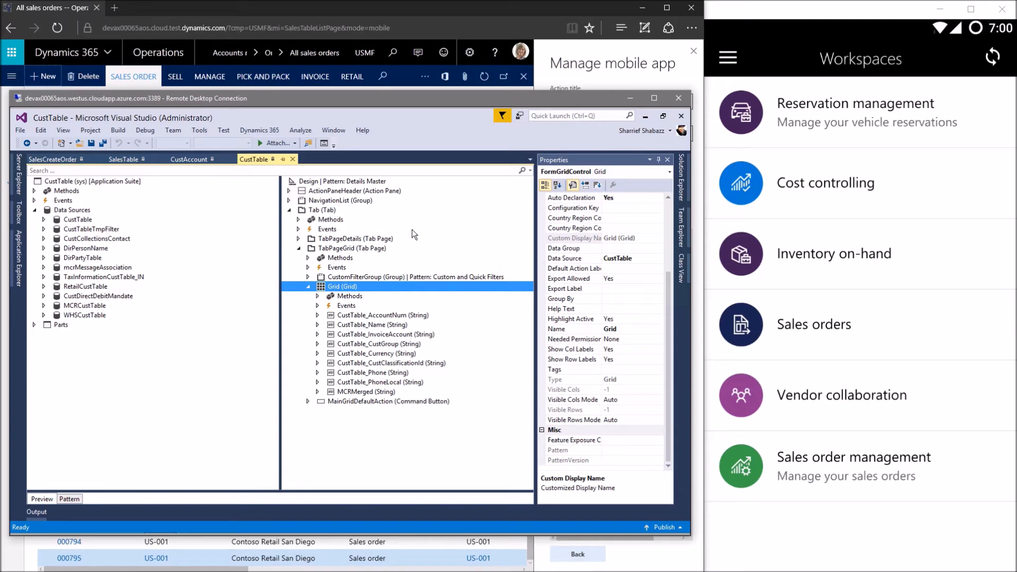
{"action": "left_click", "coordinate": [629, 95]}
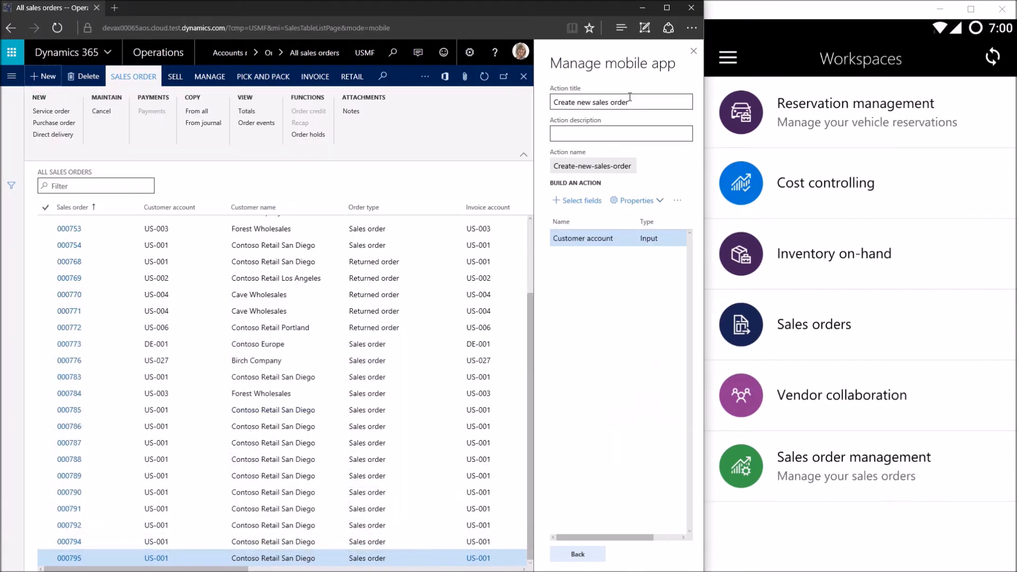
Step: Add a new 'All customers' page to the workspace
{"action": "left_click", "coordinate": [576, 557]}
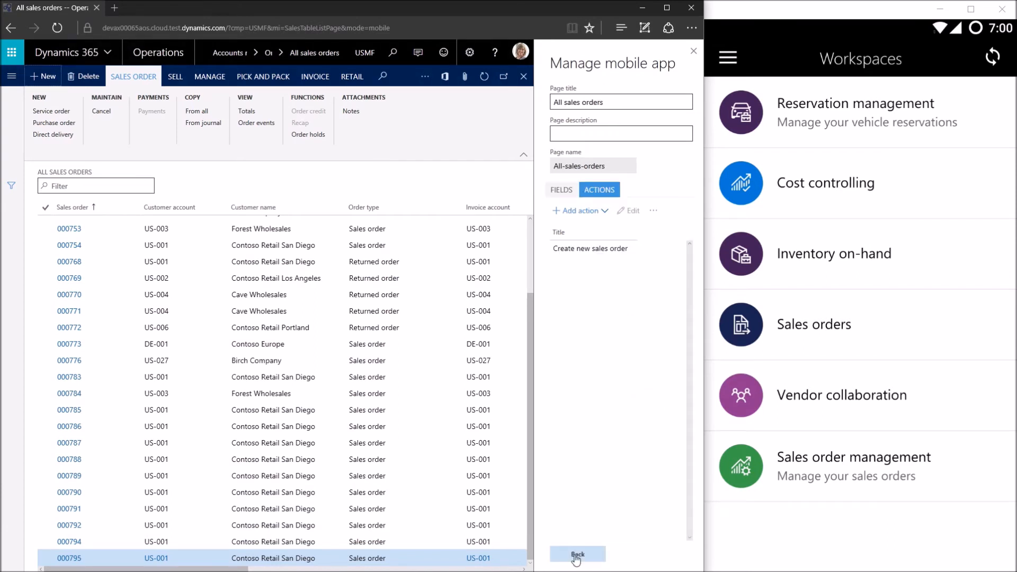
{"action": "left_click", "coordinate": [576, 555]}
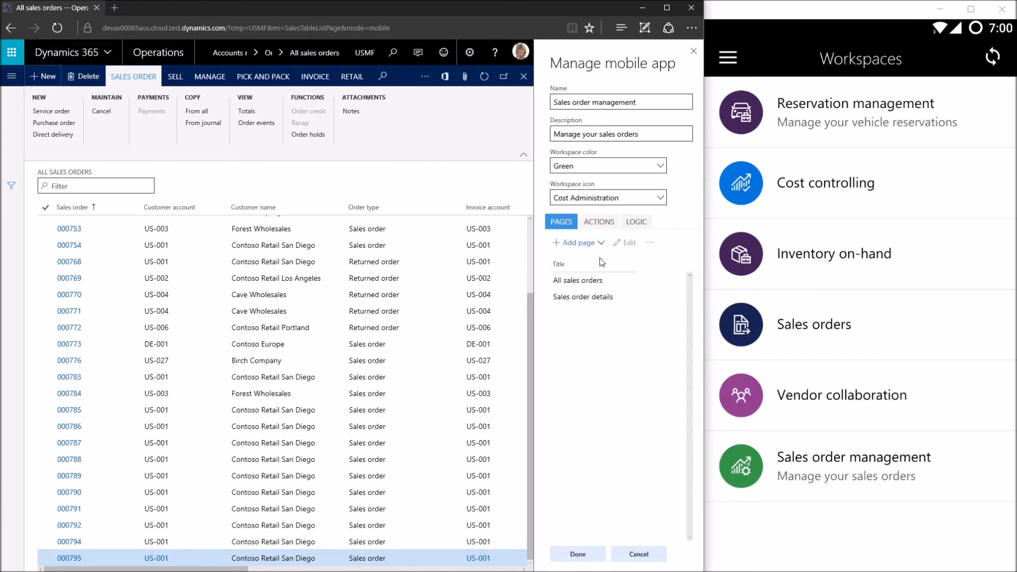
{"action": "left_click", "coordinate": [585, 252]}
{"action": "type", "text": "A"}
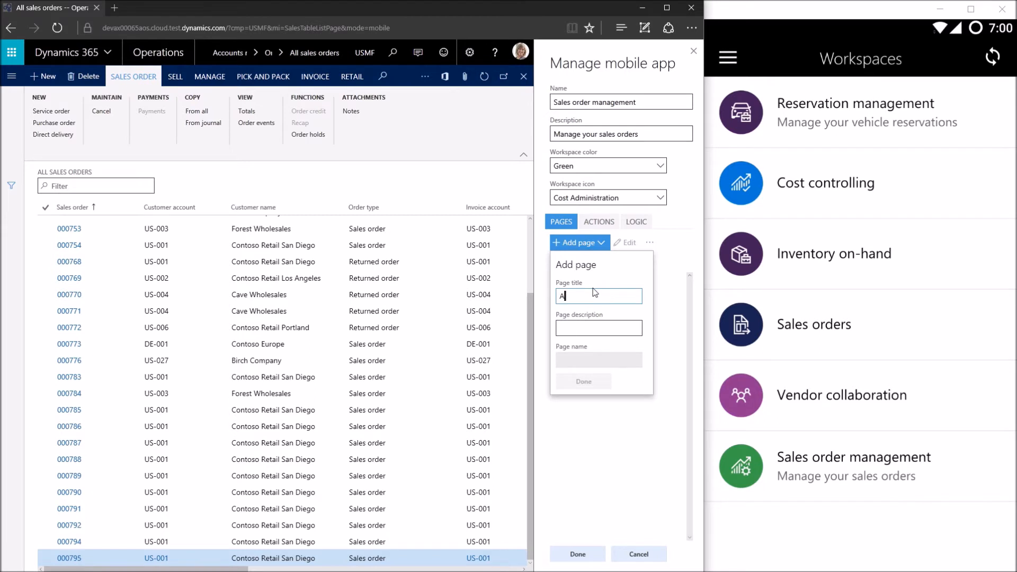
{"action": "type", "text": "ll customers"}
{"action": "key", "text": "Tab"}
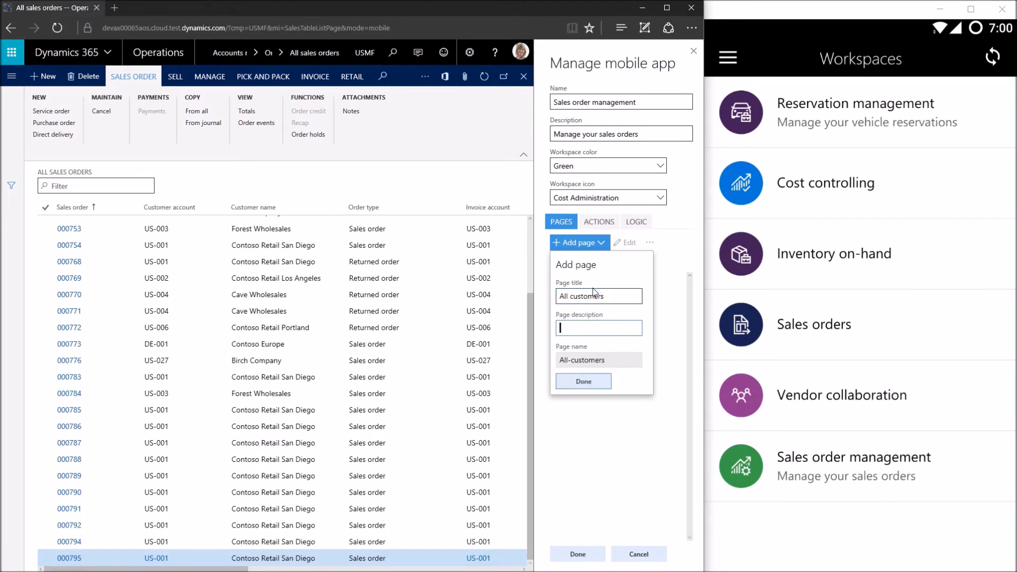
{"action": "left_click", "coordinate": [587, 385]}
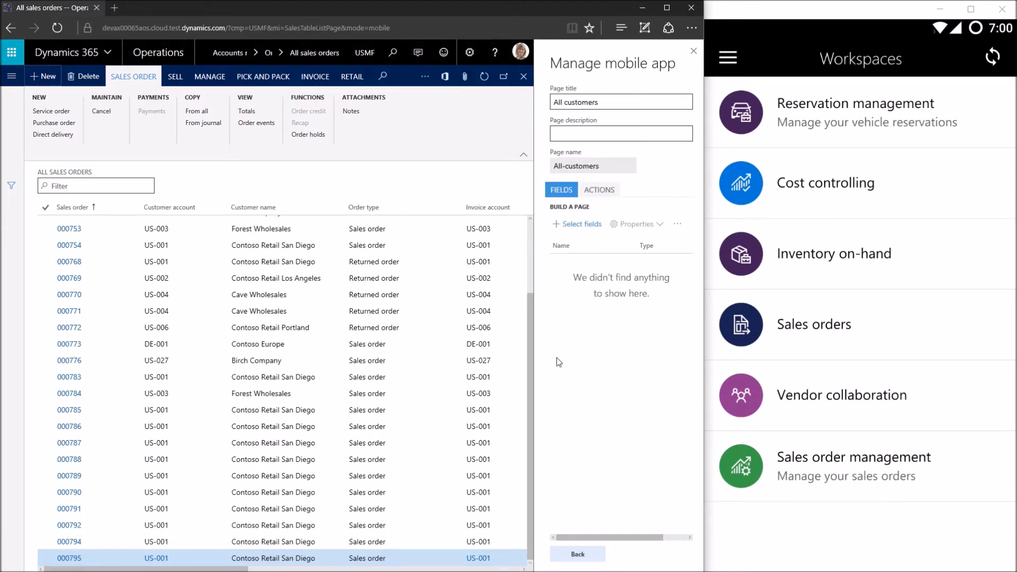
Step: Start picking fields from the Accounts receivable All customers list
{"action": "left_click", "coordinate": [12, 78]}
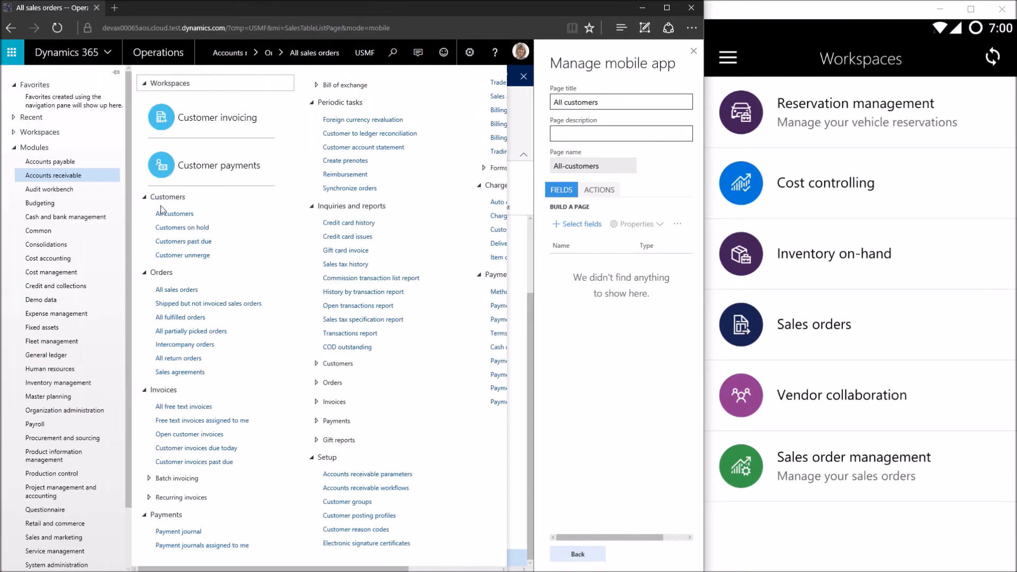
{"action": "left_click", "coordinate": [178, 213]}
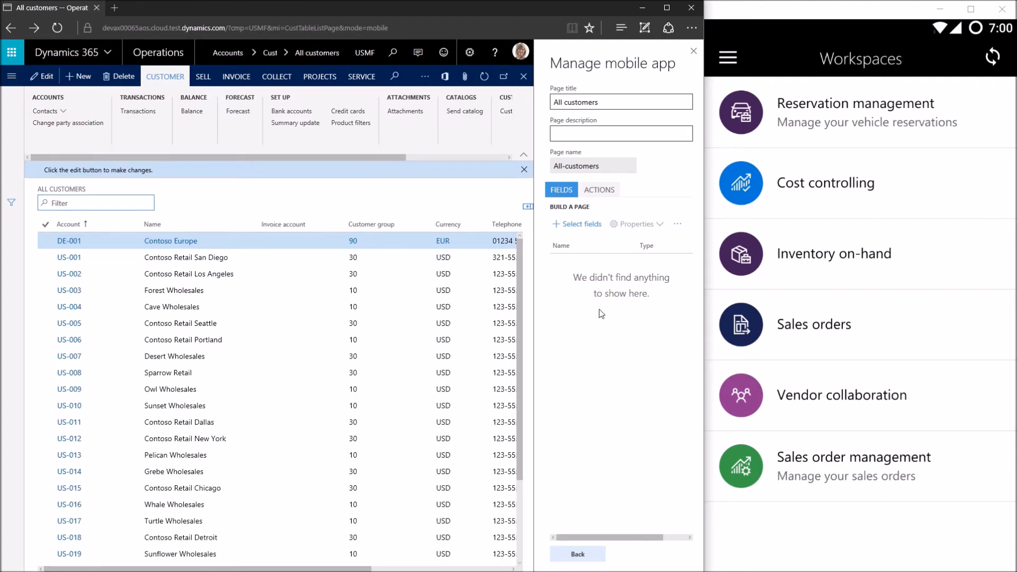
{"action": "left_click", "coordinate": [589, 224]}
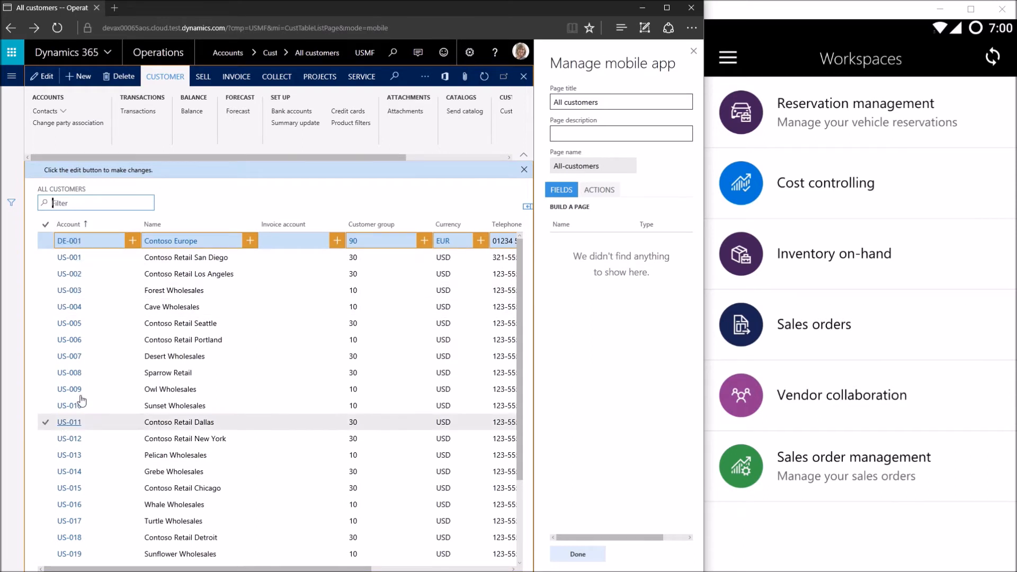
Step: Add the Account and Name fields to the All customers page and return to the workspace
{"action": "left_click", "coordinate": [133, 240]}
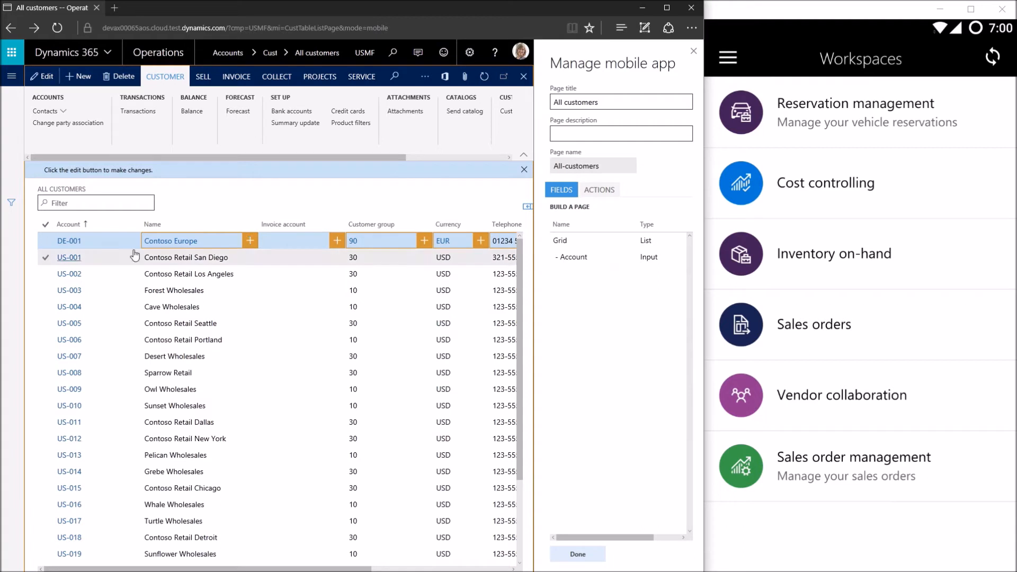
{"action": "left_click", "coordinate": [250, 240]}
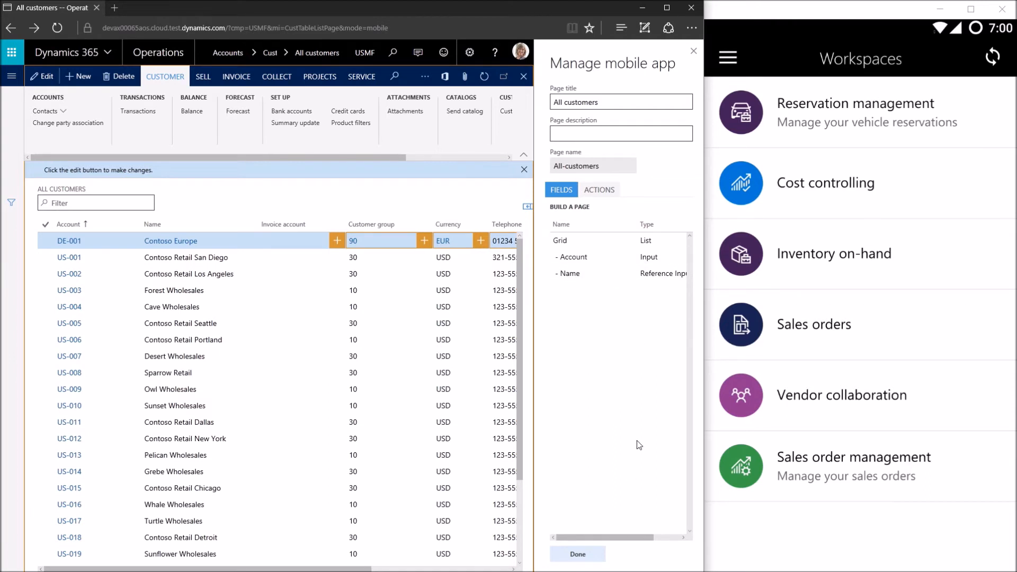
{"action": "left_click", "coordinate": [594, 559]}
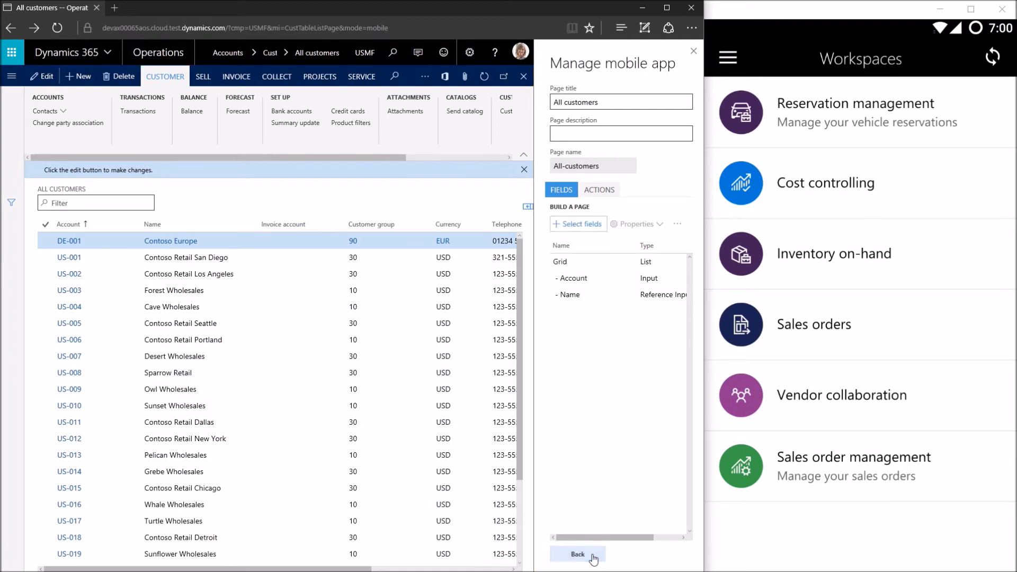
{"action": "left_click", "coordinate": [594, 557]}
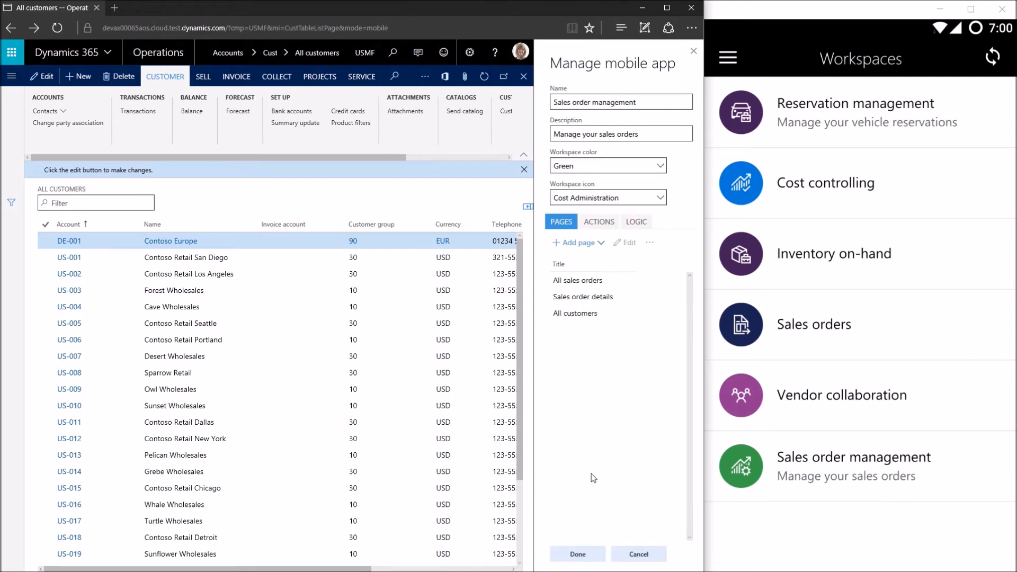
Step: Reopen the Create new sales order action of the All sales orders page for editing
{"action": "left_click", "coordinate": [599, 281]}
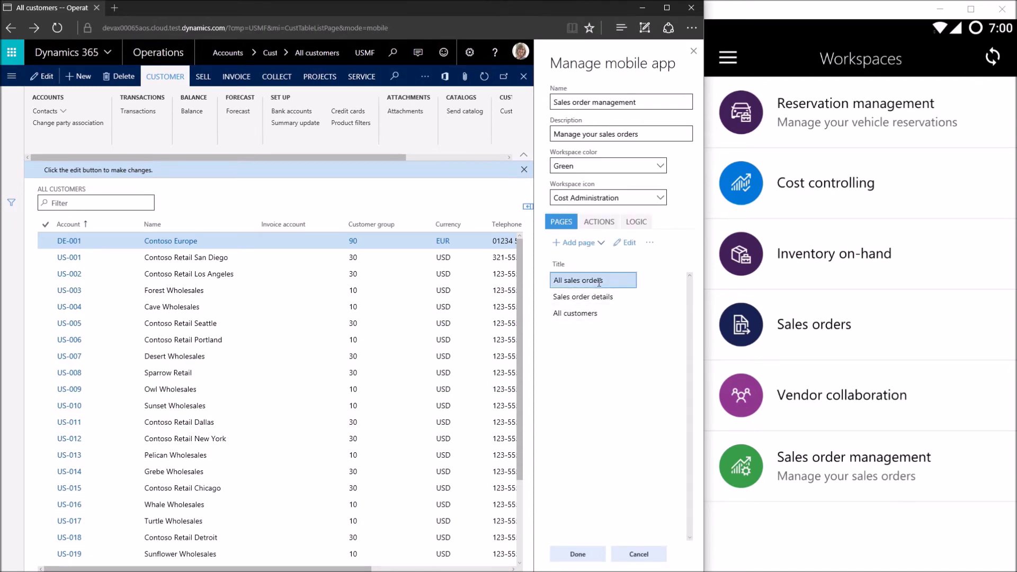
{"action": "left_click", "coordinate": [625, 243]}
{"action": "left_click", "coordinate": [600, 190]}
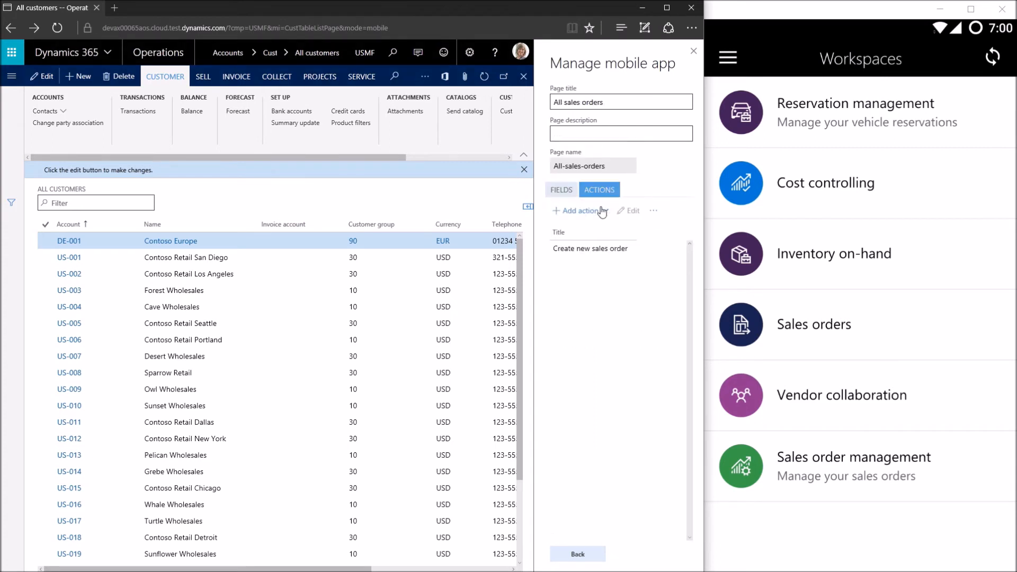
{"action": "left_click", "coordinate": [592, 247]}
{"action": "left_click", "coordinate": [629, 207]}
Step: Set the Customer account field's lookup to the All-customers page
{"action": "left_click", "coordinate": [612, 239]}
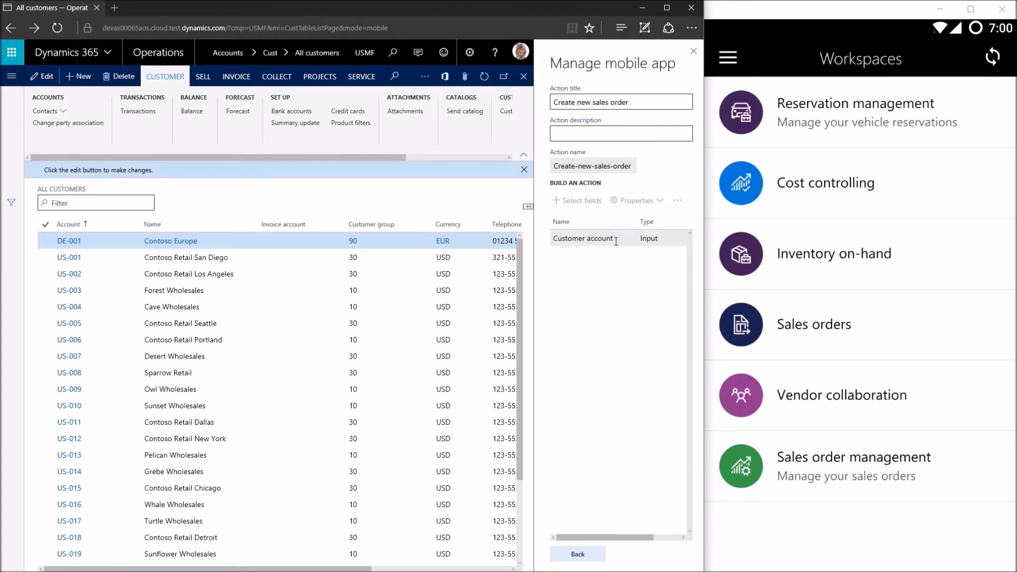
{"action": "left_click", "coordinate": [642, 203]}
{"action": "left_click", "coordinate": [608, 362]}
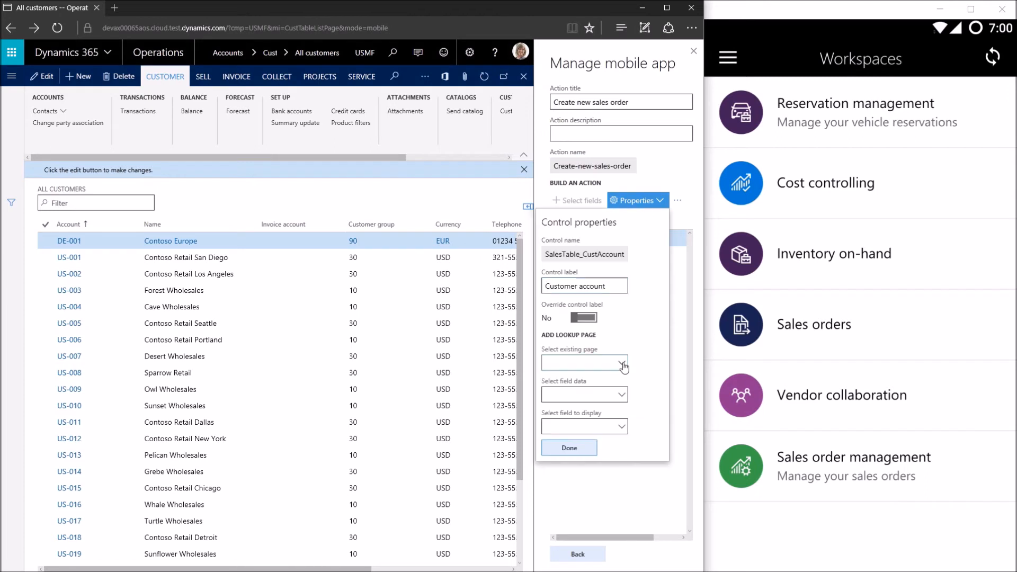
Step: Set Account as the Customer account lookup's field data
{"action": "left_click", "coordinate": [606, 388]}
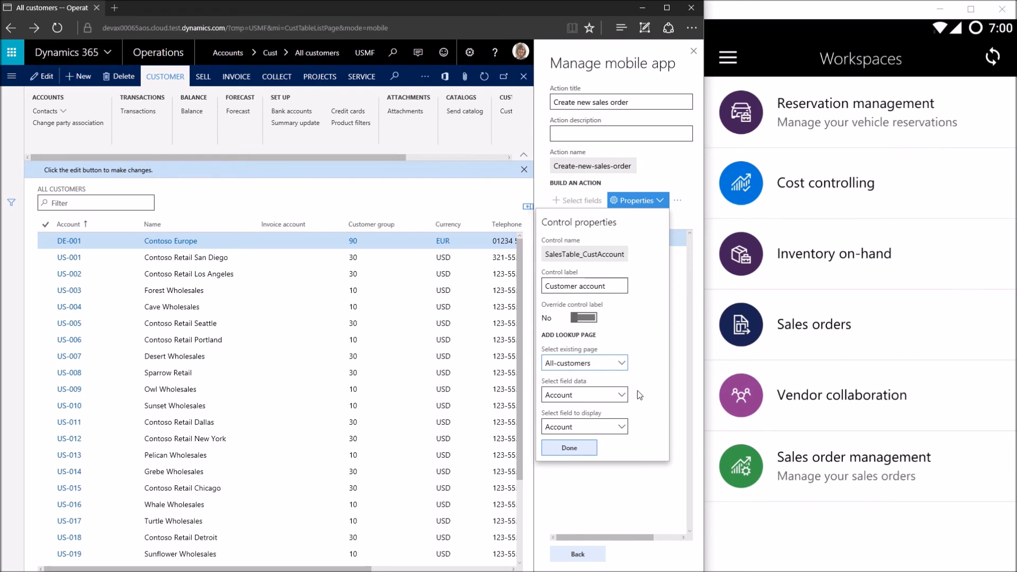
Step: Keep Account as the lookup's displayed field and confirm the control properties
{"action": "left_click", "coordinate": [622, 426]}
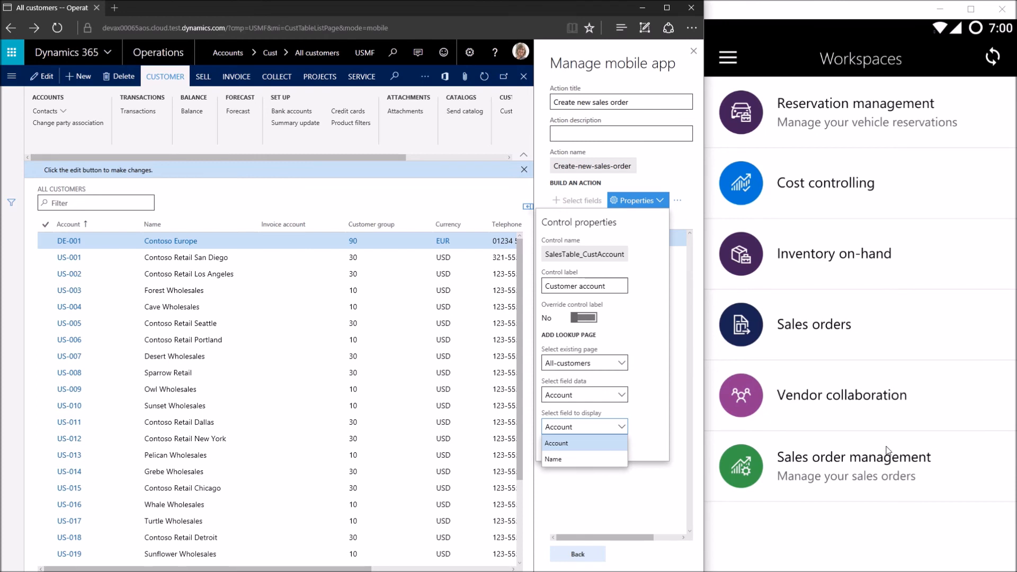
{"action": "left_click", "coordinate": [596, 449]}
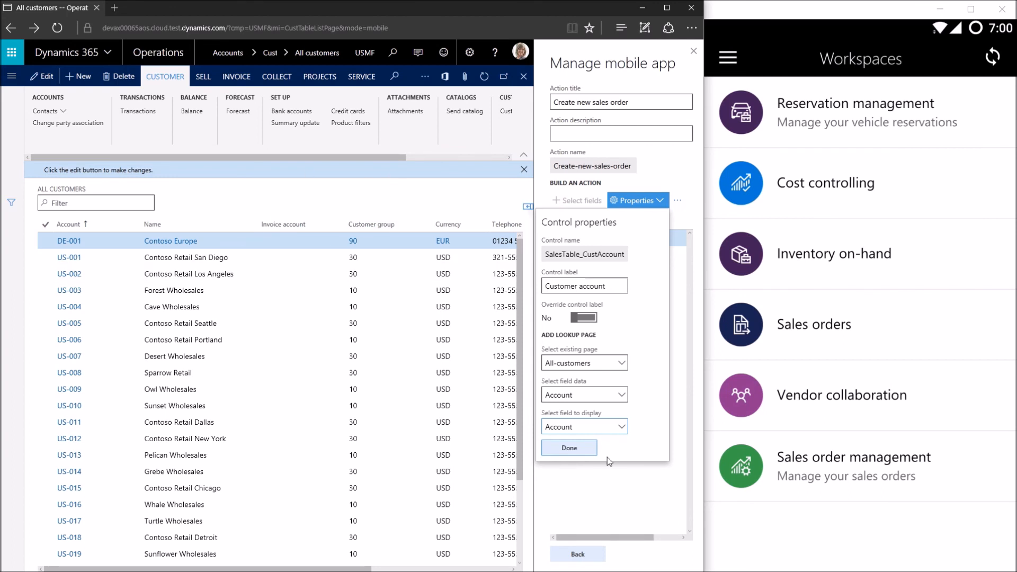
{"action": "left_click", "coordinate": [569, 448]}
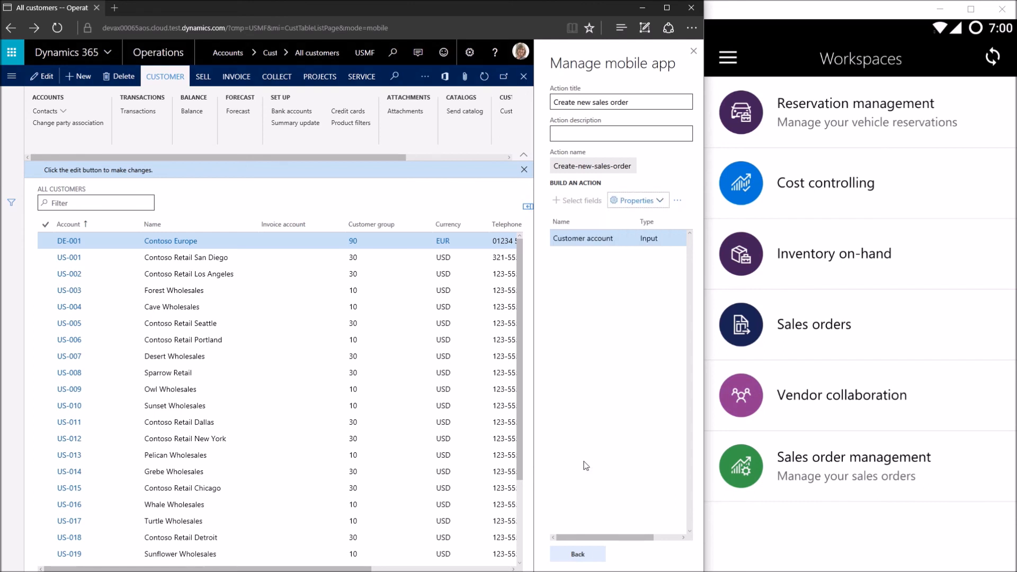
Step: Back out of editing, save the Sales order management workspace replacing the existing one, and launch it on the phone
{"action": "left_click", "coordinate": [596, 557]}
{"action": "left_click", "coordinate": [598, 558]}
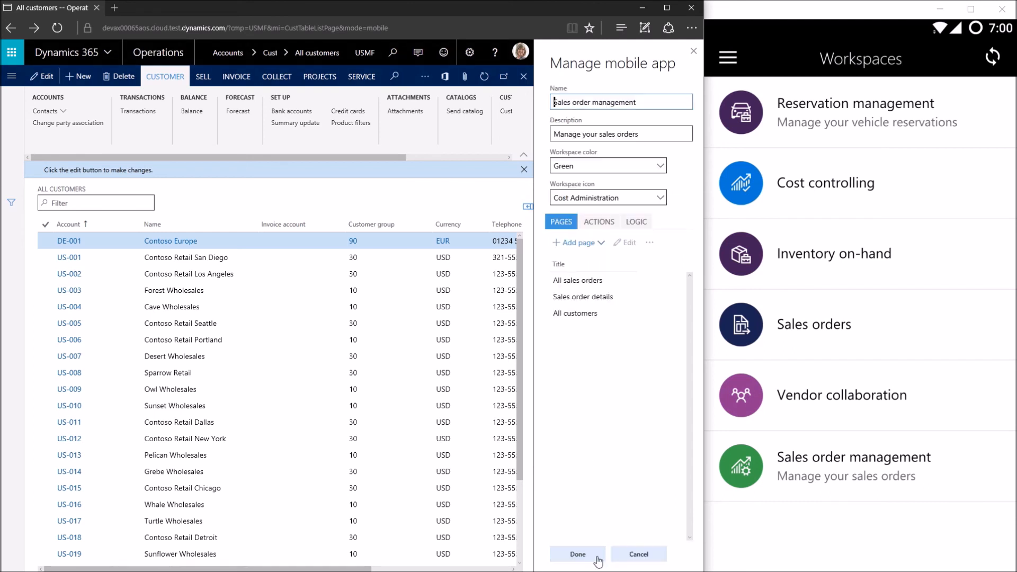
{"action": "left_click", "coordinate": [598, 557]}
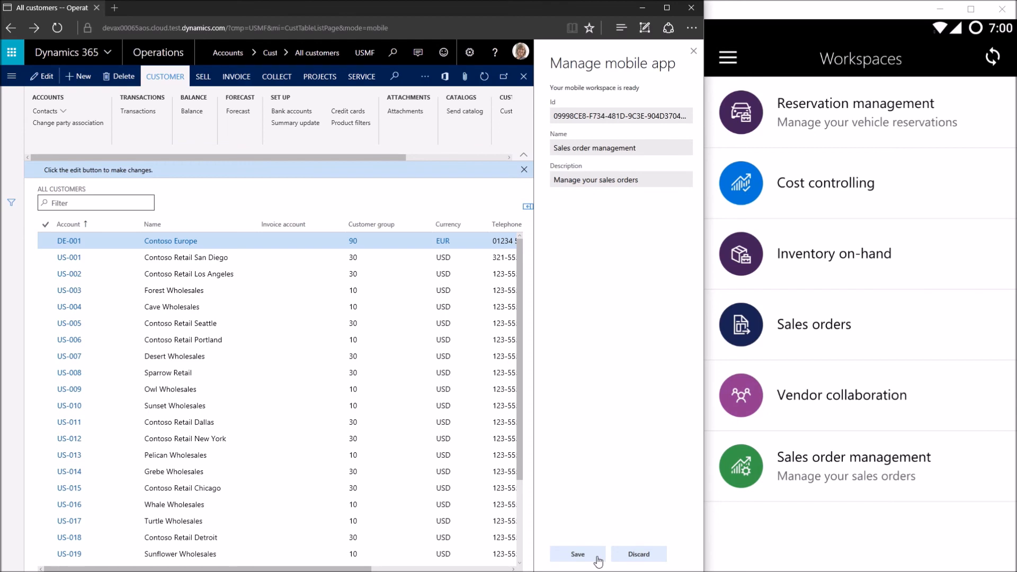
{"action": "left_click", "coordinate": [598, 559]}
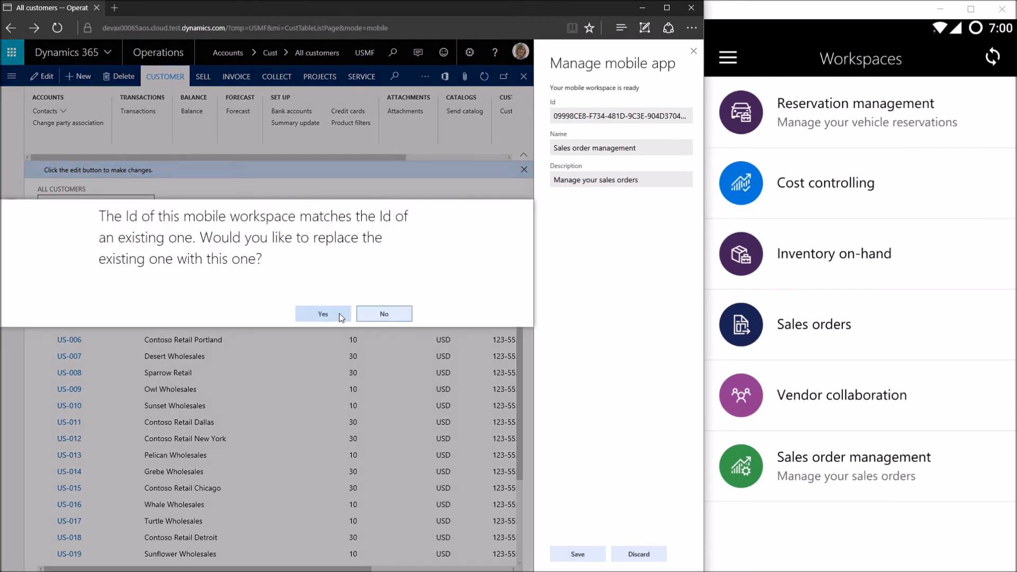
{"action": "left_click", "coordinate": [323, 314]}
{"action": "left_click", "coordinate": [822, 458]}
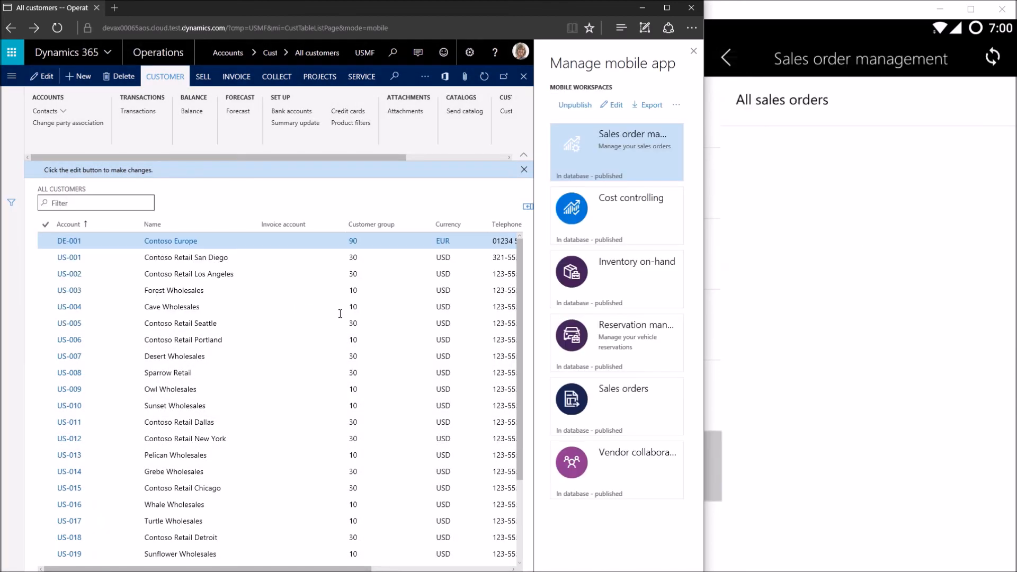